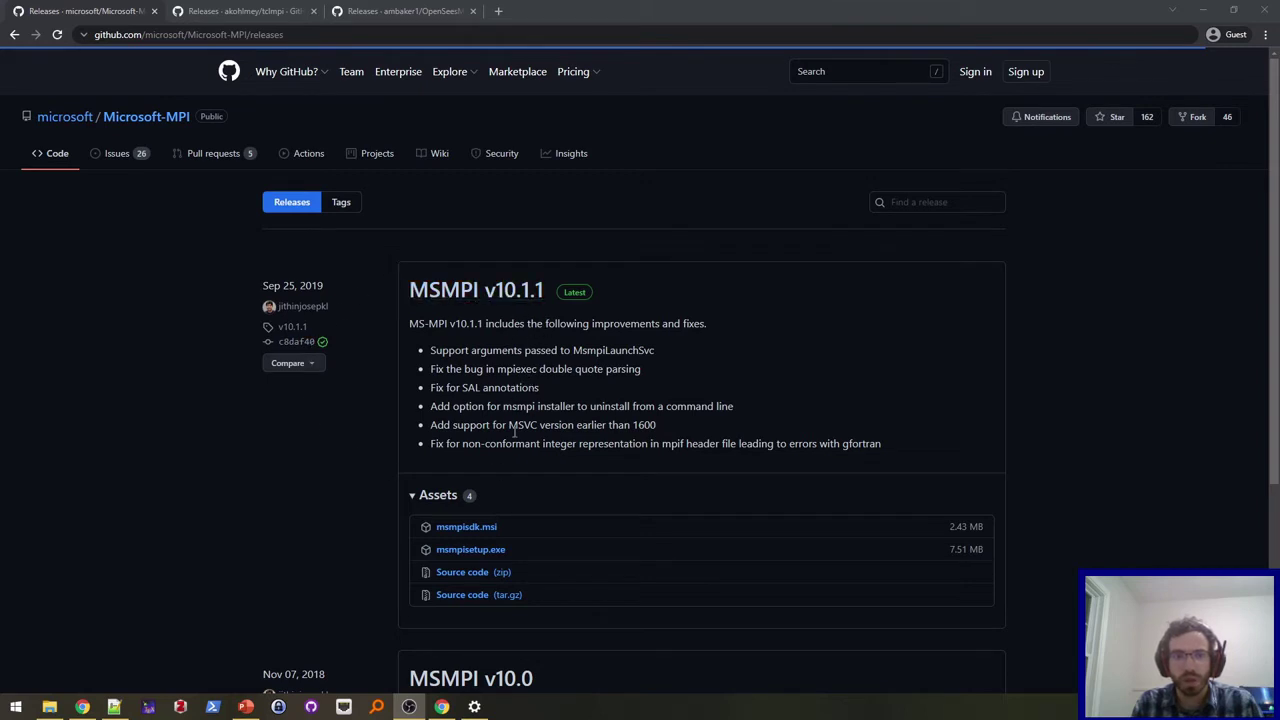
- Download msmpisetup.exe from the MSMPI v10.1.1 release assets
{"action": "scroll", "coordinate": [514, 430], "scroll_direction": "down", "scroll_amount": 1}
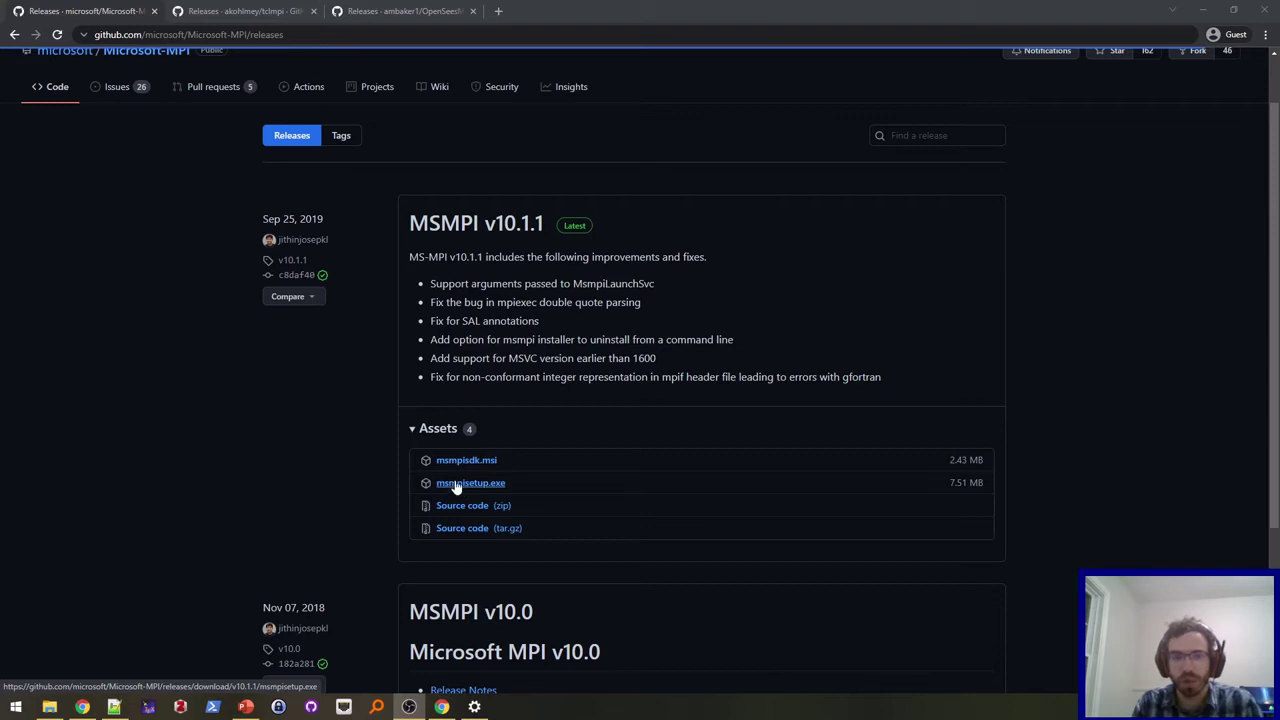
{"action": "left_click", "coordinate": [456, 484]}
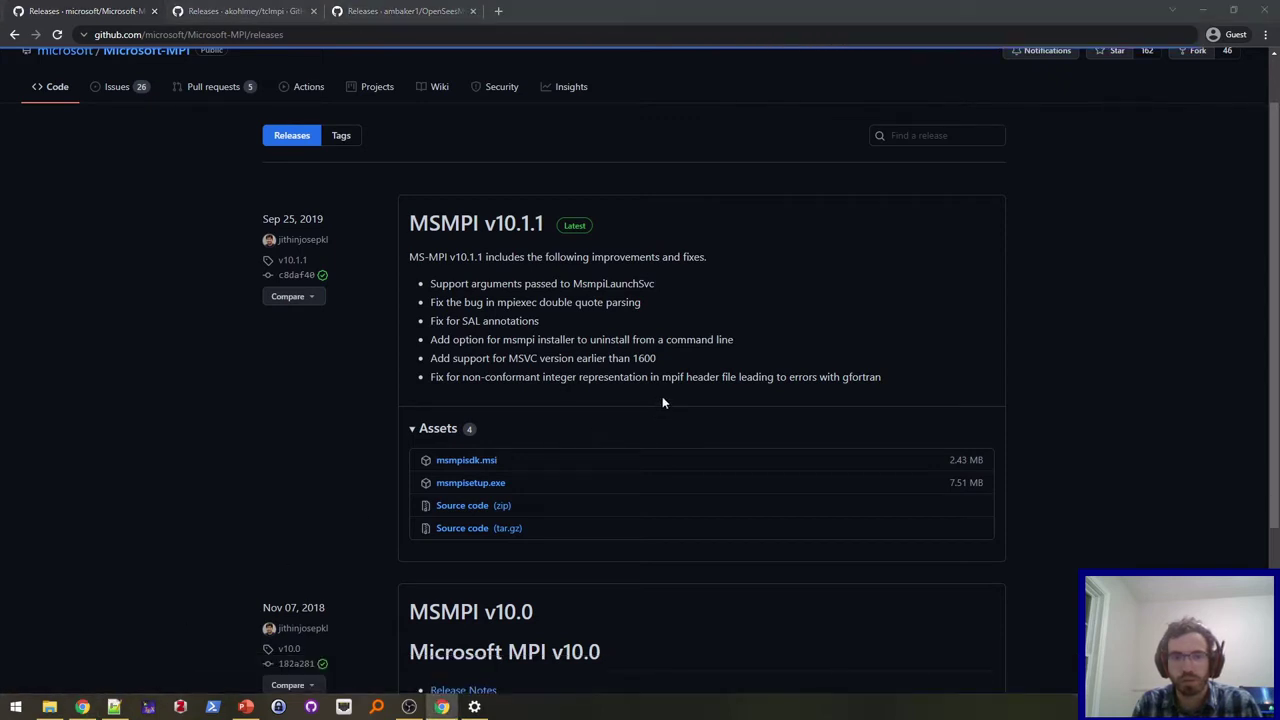
- Install MS-MPI 10.1.12498.16 into C:\Program Files\Microsoft MPI\, then return to the tclmpi releases page
{"action": "left_click", "coordinate": [564, 448]}
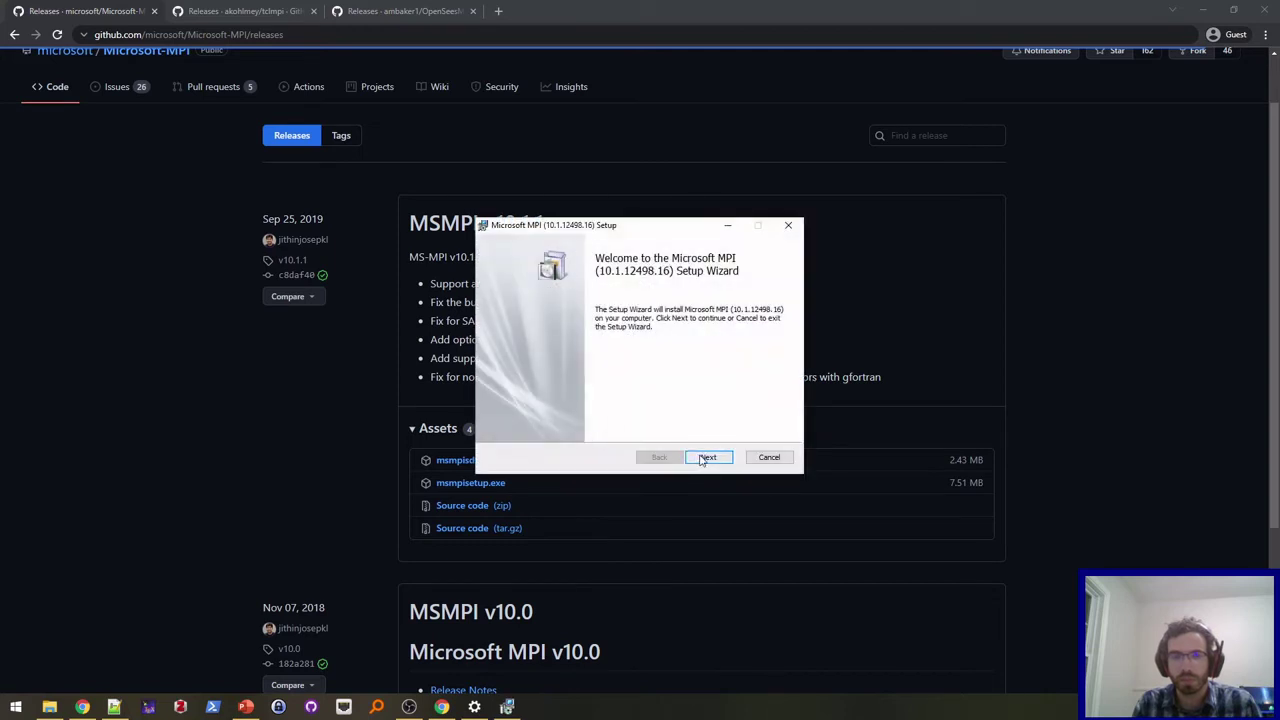
{"action": "left_click", "coordinate": [704, 457]}
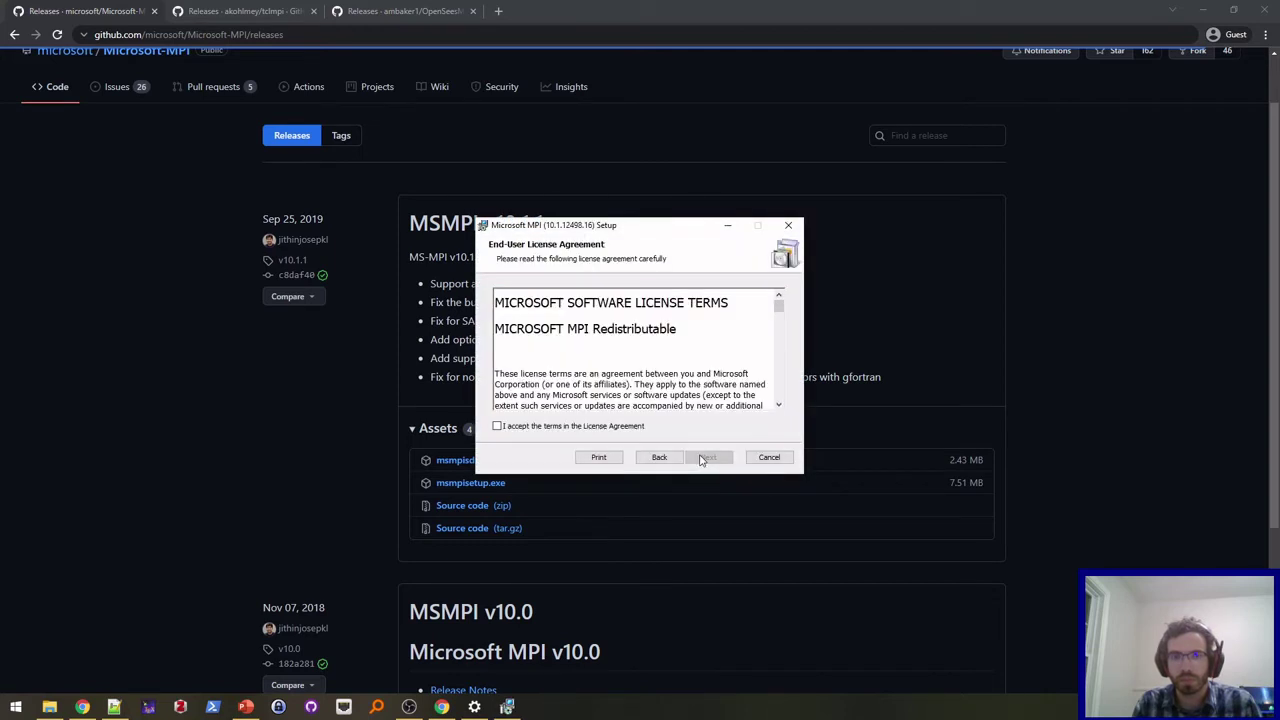
{"action": "left_click", "coordinate": [498, 427]}
{"action": "left_click", "coordinate": [710, 457]}
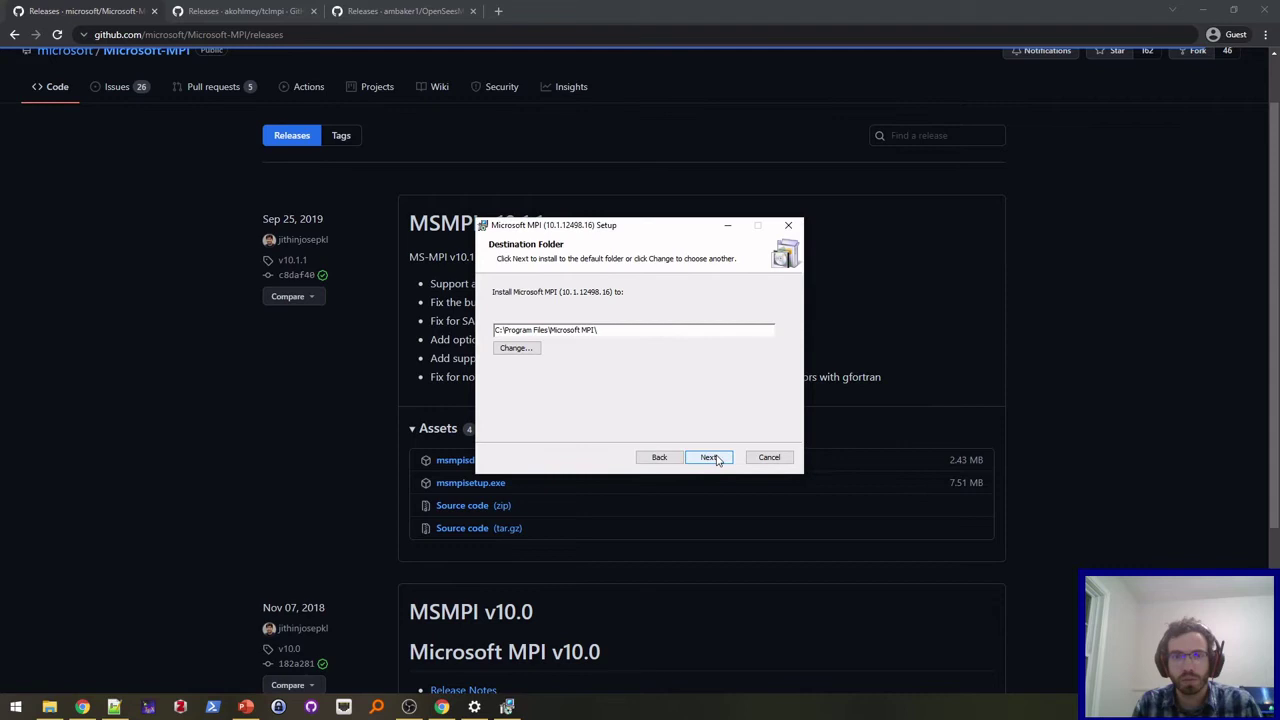
{"action": "left_click", "coordinate": [710, 457]}
{"action": "left_click", "coordinate": [716, 458]}
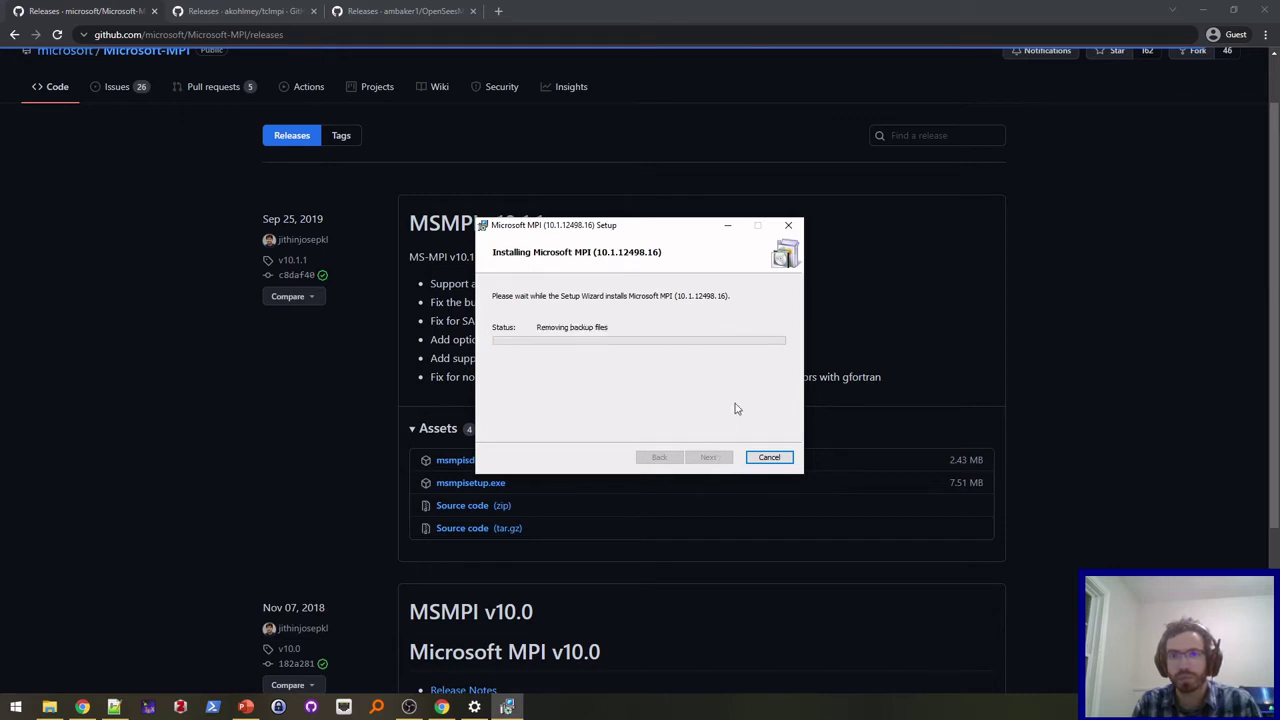
{"action": "left_click", "coordinate": [731, 456]}
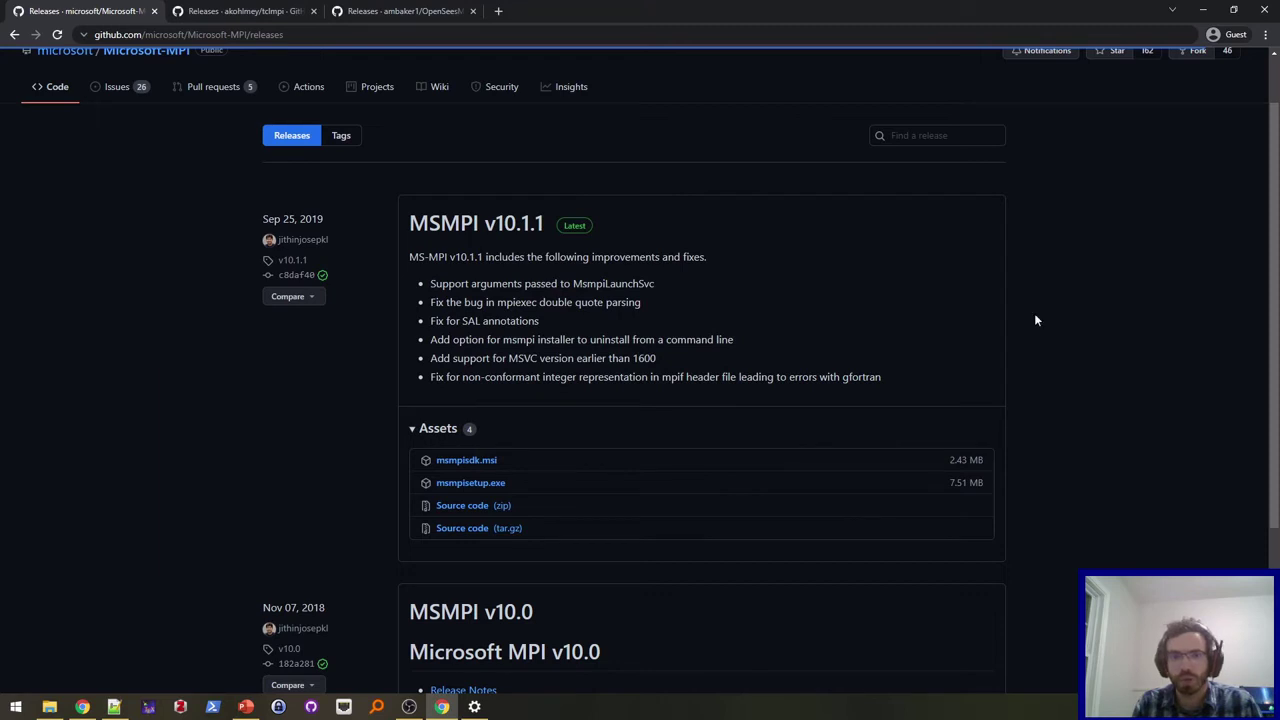
{"action": "key", "text": "ctrl+Tab"}
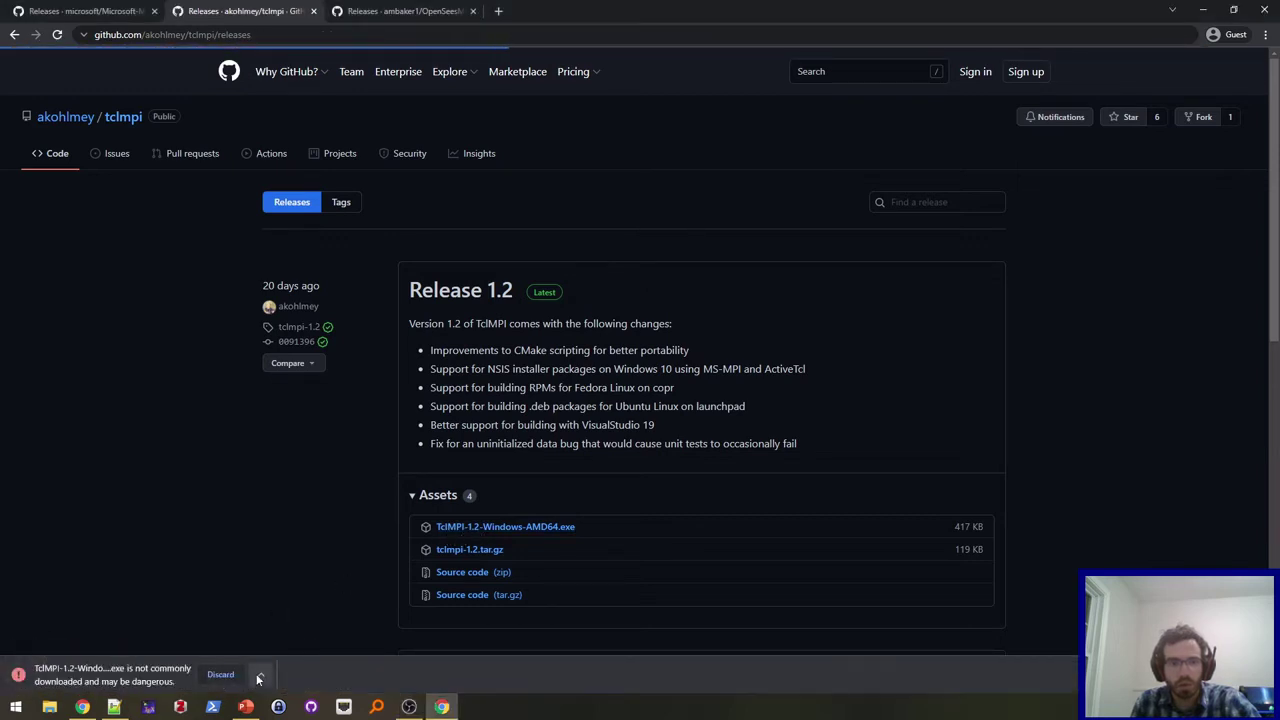
- Keep the flagged TclMPI-1.2-Windows-AMD64.exe download and launch it, expanding the SmartScreen warning
{"action": "left_click", "coordinate": [260, 674]}
{"action": "left_click", "coordinate": [286, 628]}
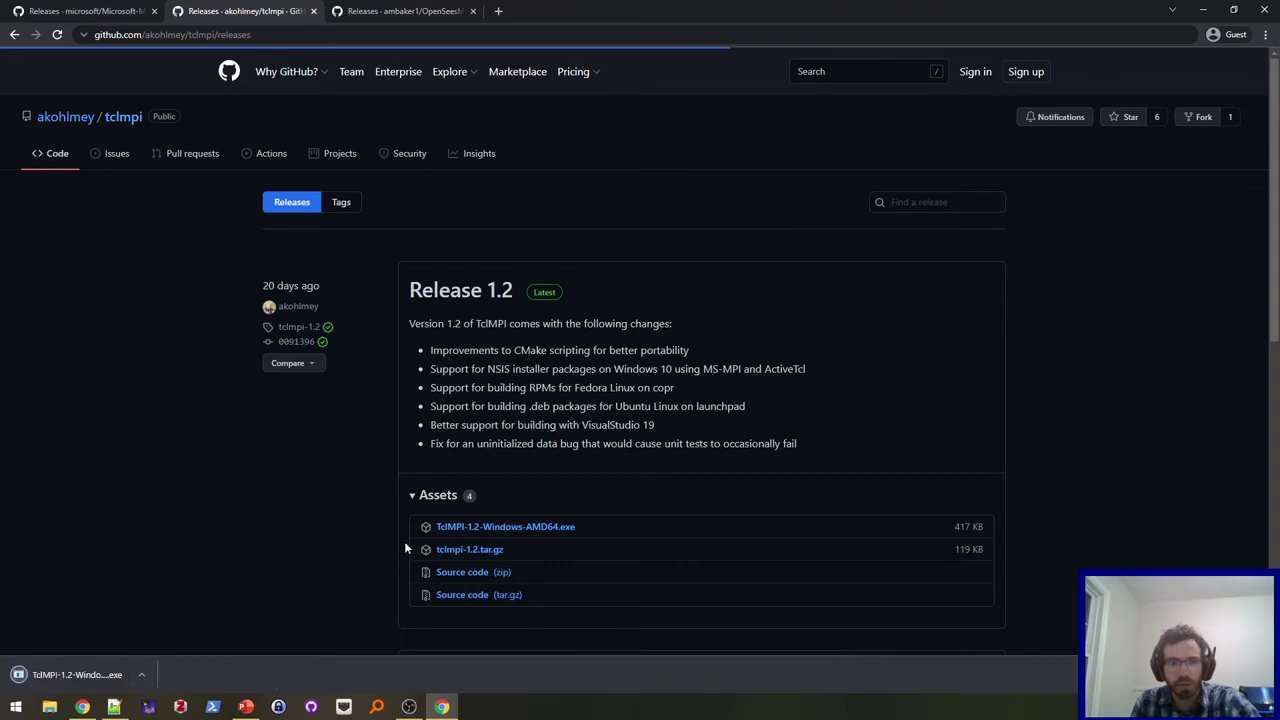
{"action": "left_click", "coordinate": [94, 679]}
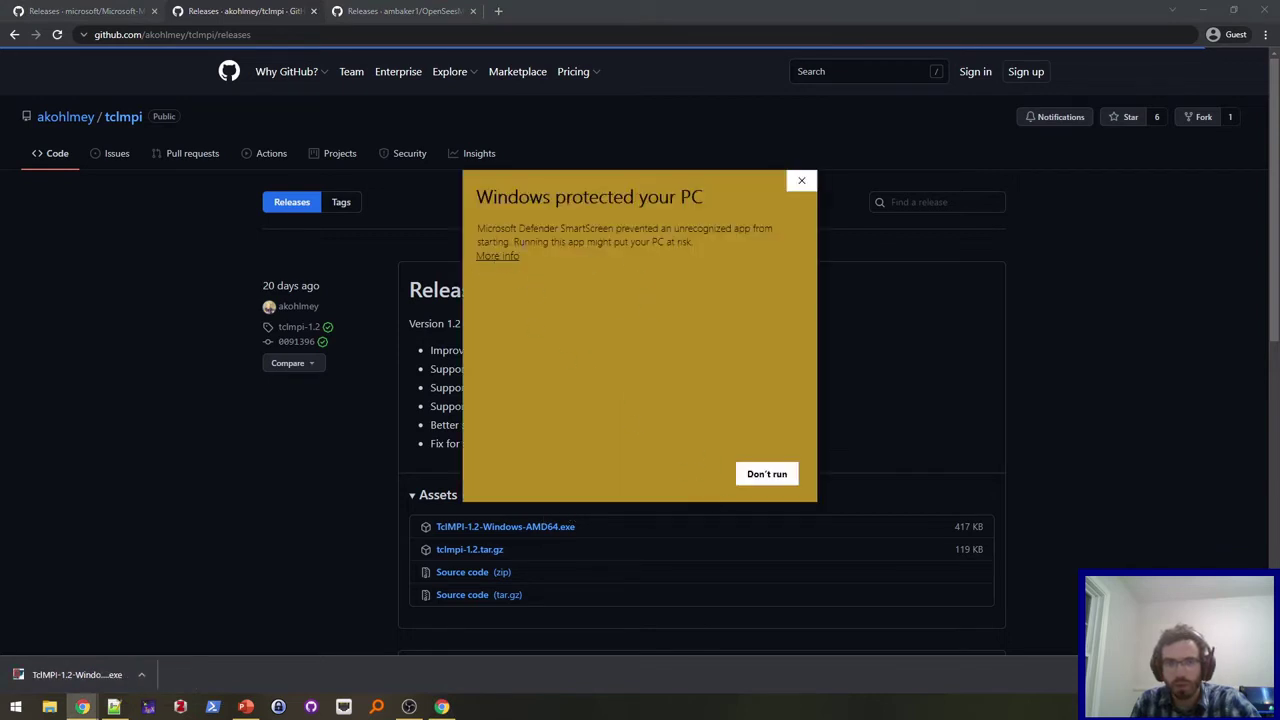
{"action": "left_click", "coordinate": [490, 257]}
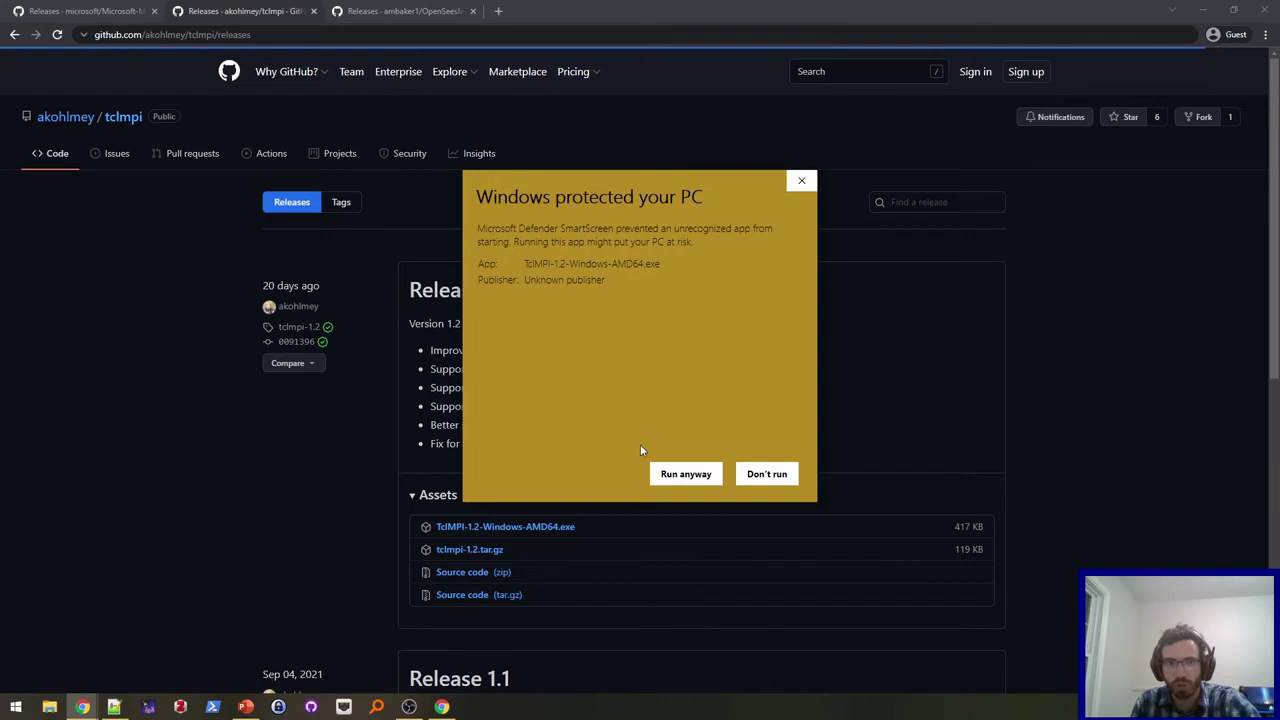
- Install TclMPI 1.2 into the default AppData\Local\TclMPI 1.2 folder, bypassing SmartScreen
{"action": "left_click", "coordinate": [699, 482]}
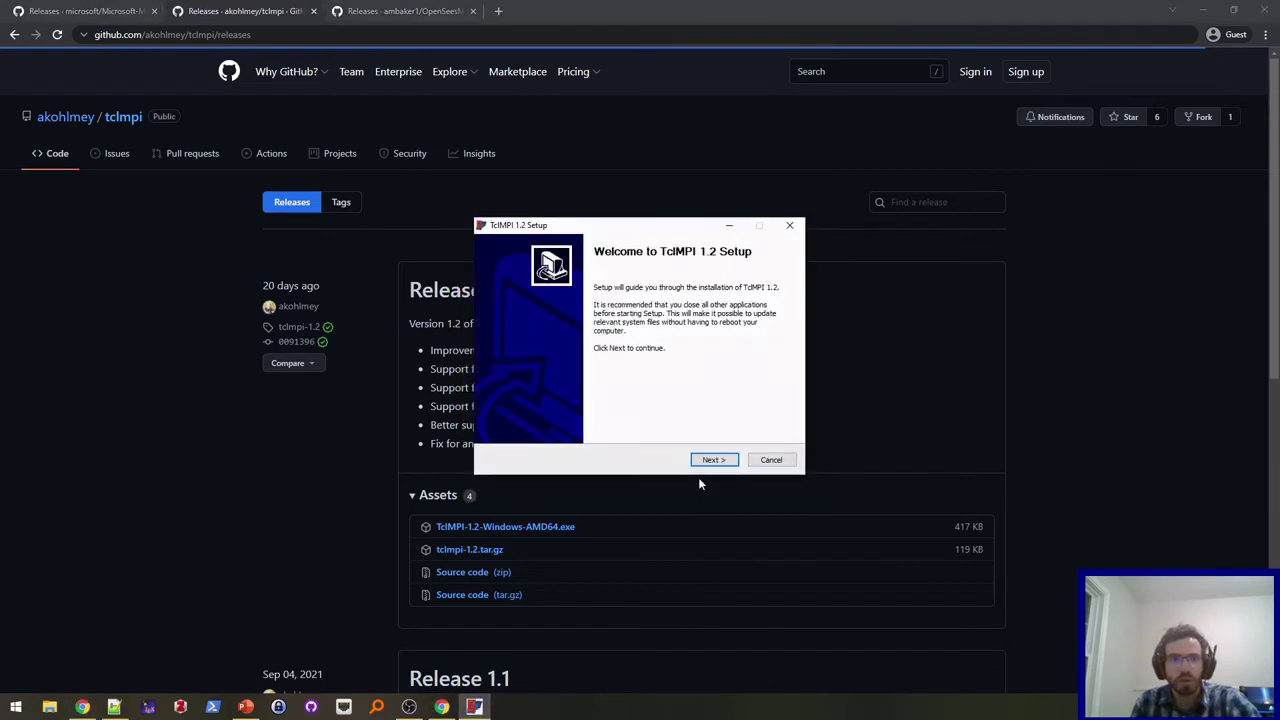
{"action": "left_click", "coordinate": [713, 460]}
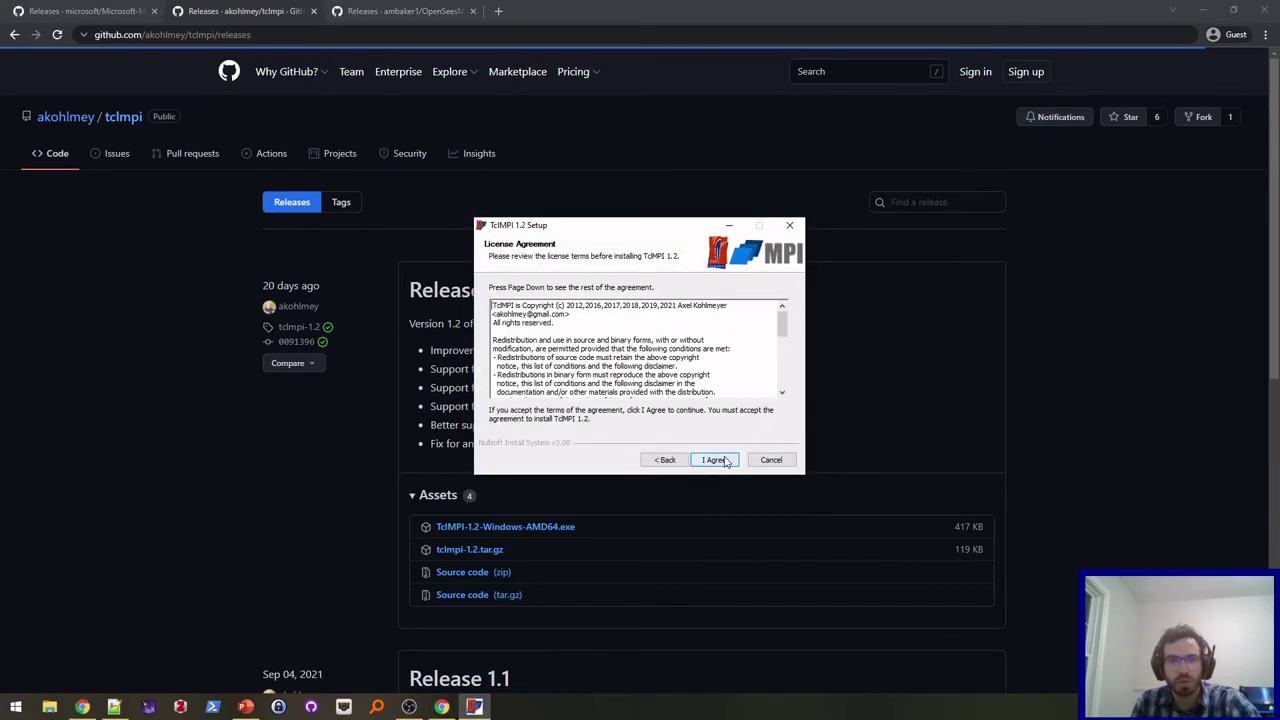
{"action": "left_click", "coordinate": [725, 461]}
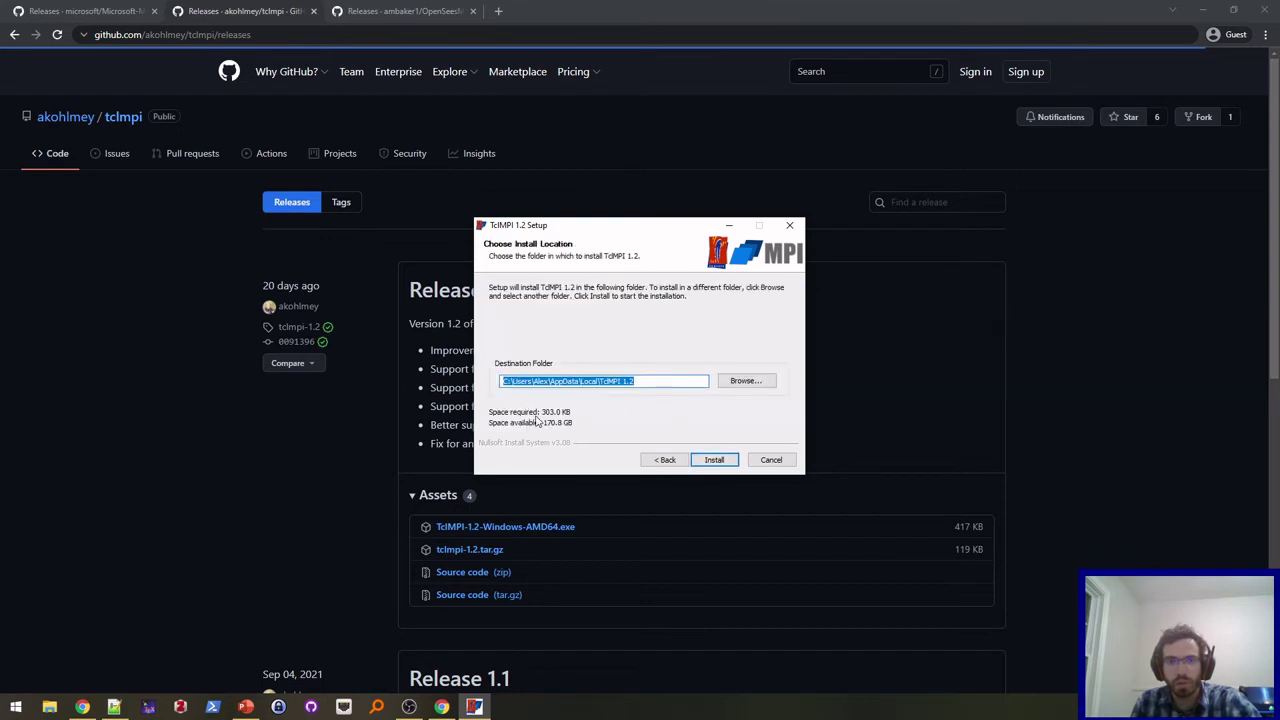
{"action": "left_click", "coordinate": [715, 460]}
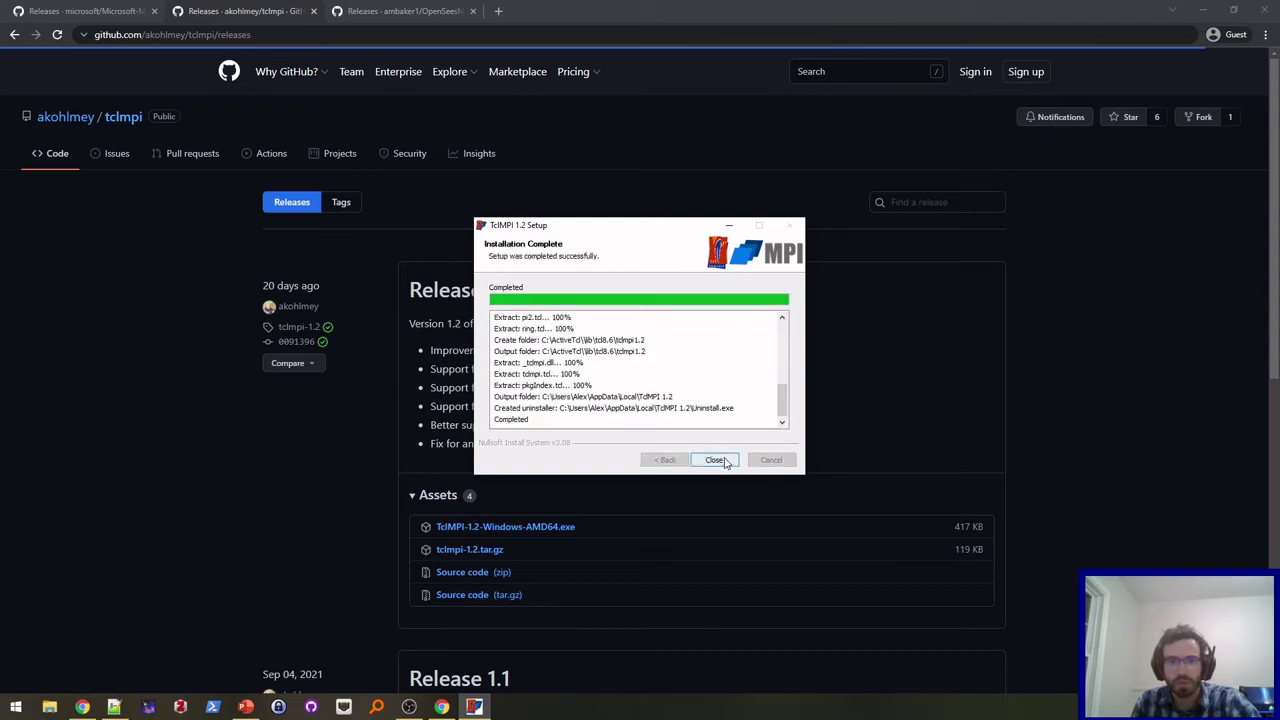
{"action": "left_click", "coordinate": [715, 460]}
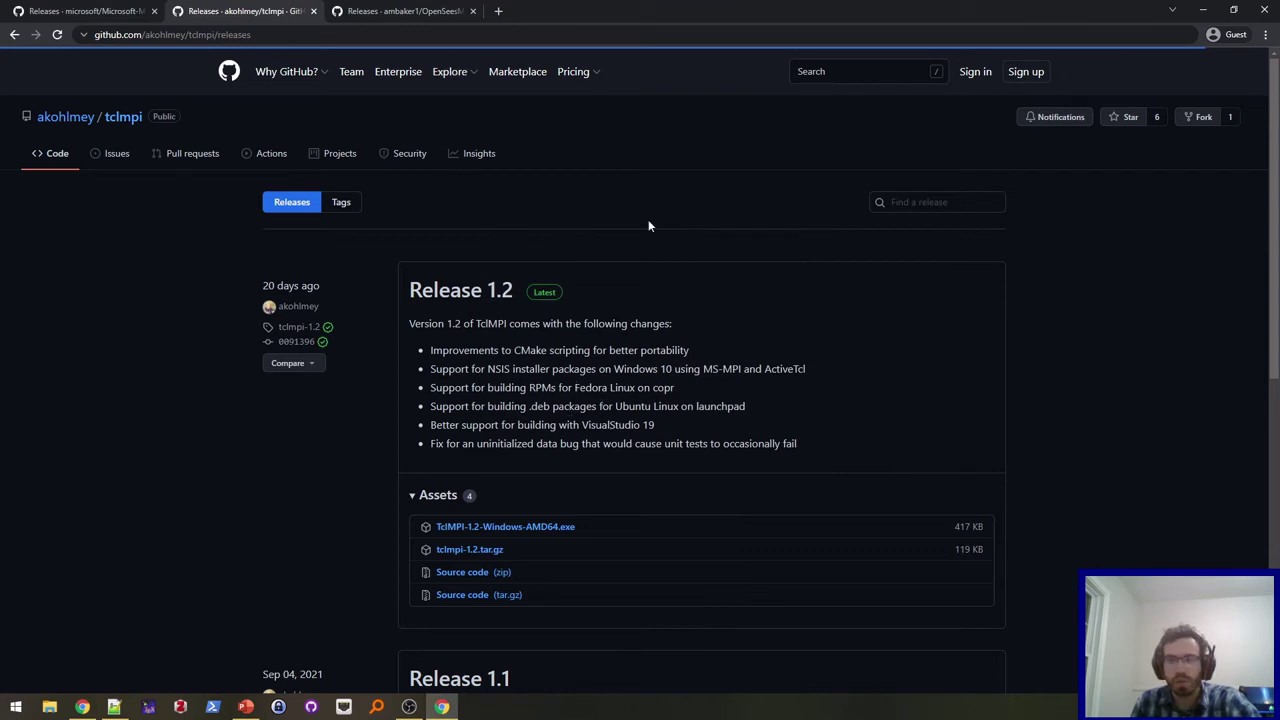
- Download and keep OpenSeesMPI-1.0-Setup.exe from the v1.0 release, then launch it past SmartScreen
{"action": "left_click", "coordinate": [400, 11]}
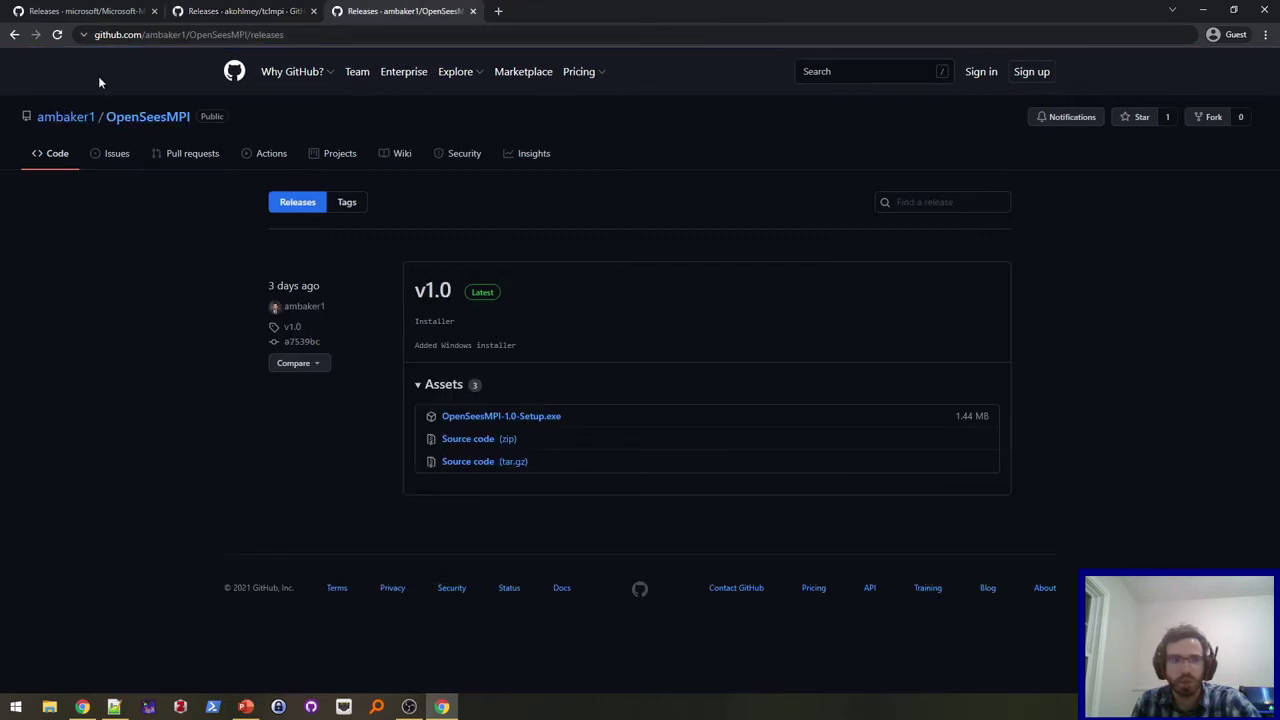
{"action": "left_click", "coordinate": [527, 424]}
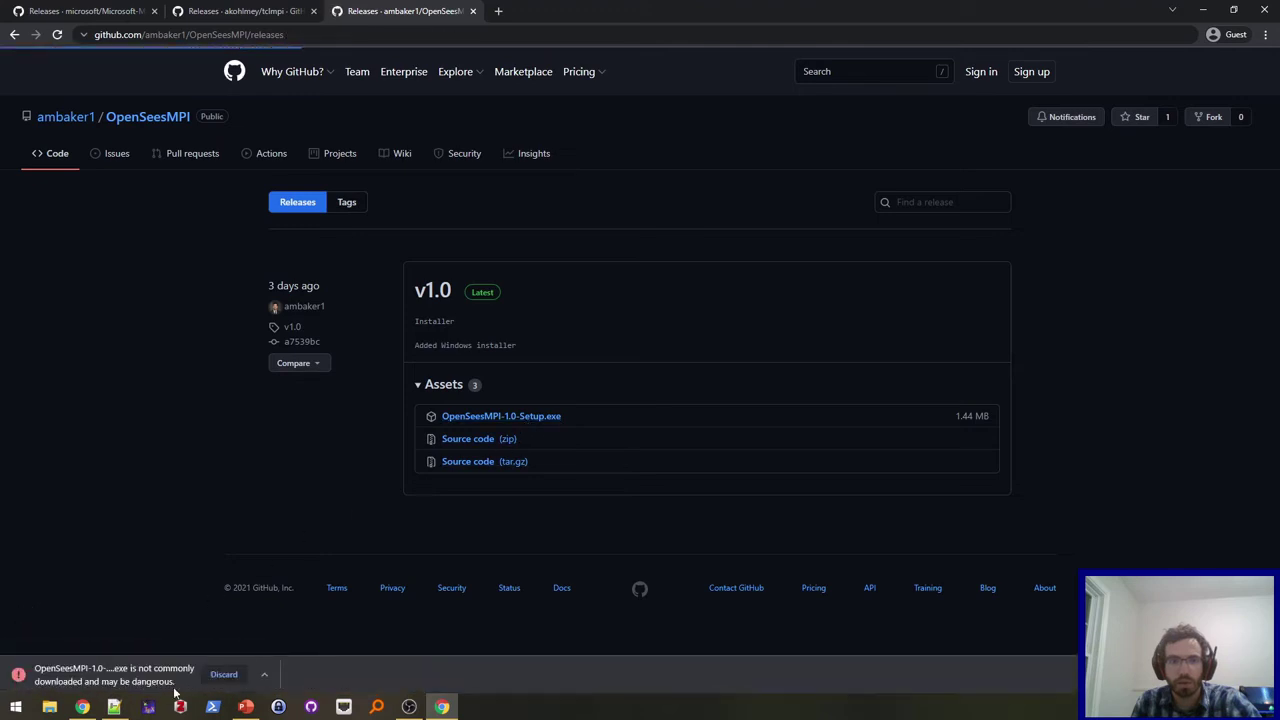
{"action": "left_click", "coordinate": [264, 674]}
{"action": "left_click", "coordinate": [305, 628]}
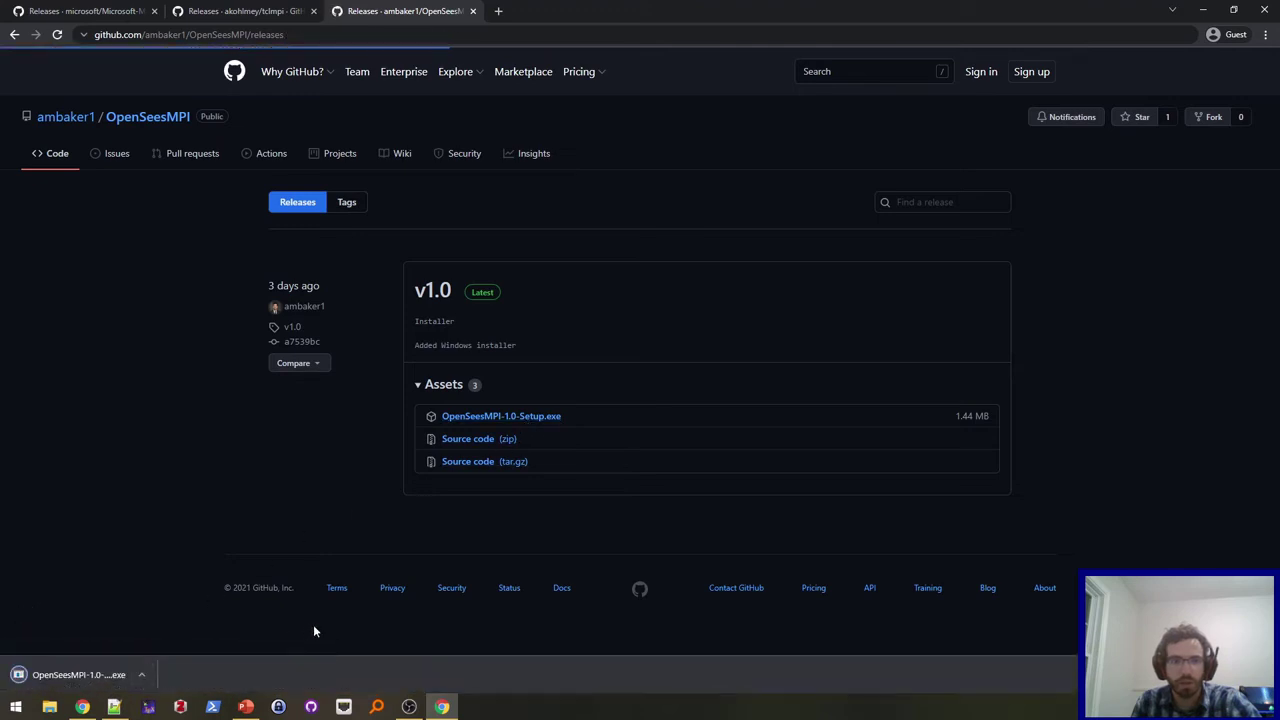
{"action": "left_click", "coordinate": [102, 684]}
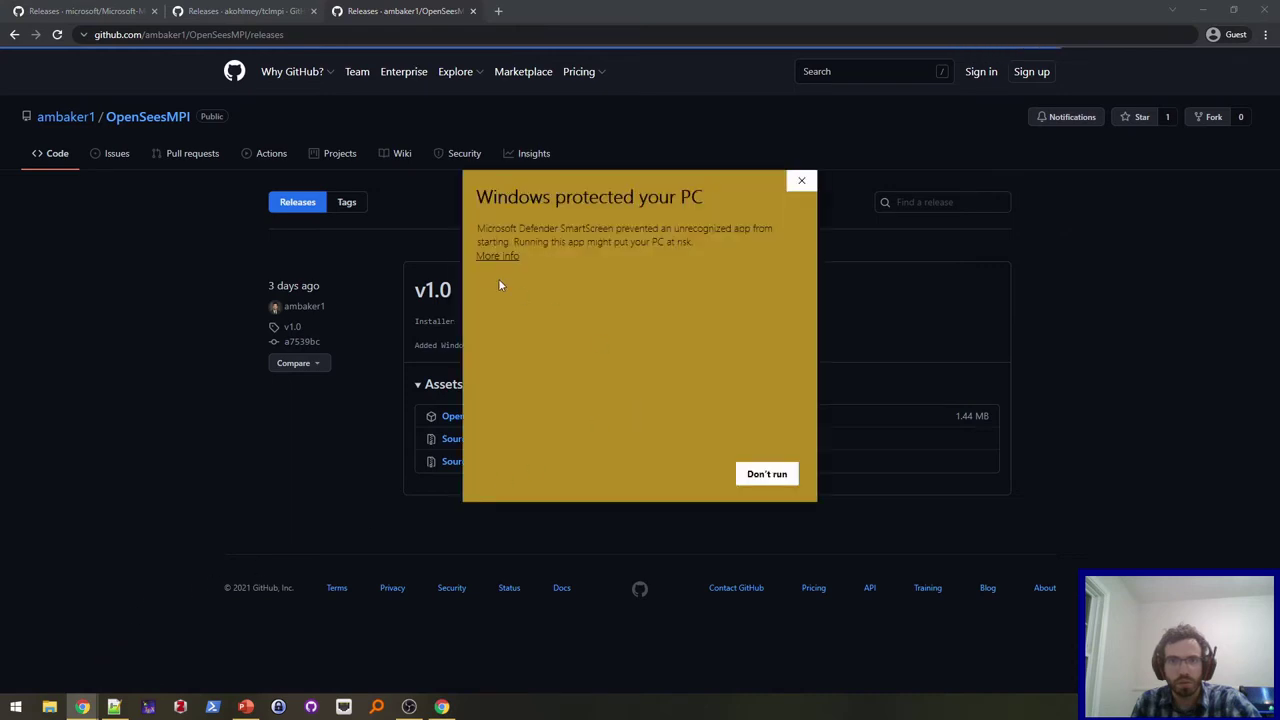
{"action": "left_click", "coordinate": [492, 258]}
{"action": "left_click", "coordinate": [686, 472]}
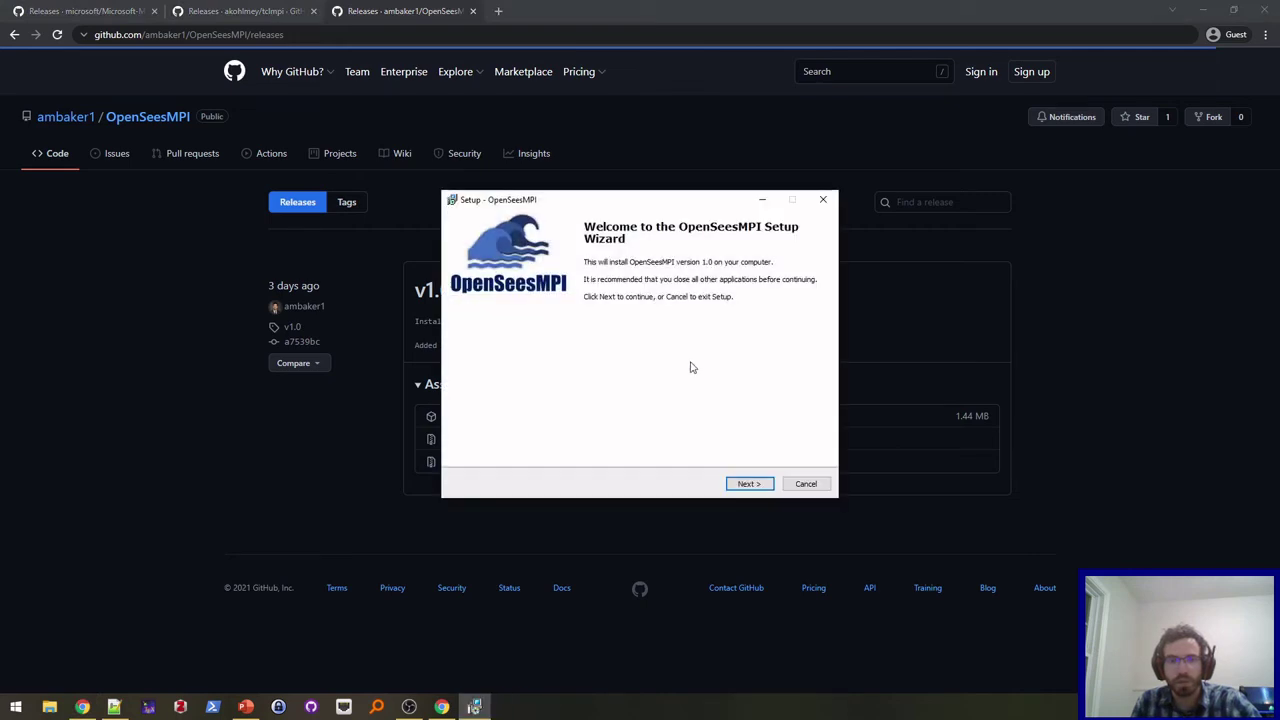
- Install OpenSeesMPI to C:\Program Files (x86)\OpenSeesMPI with Add to PATH kept checked
{"action": "left_click", "coordinate": [749, 486]}
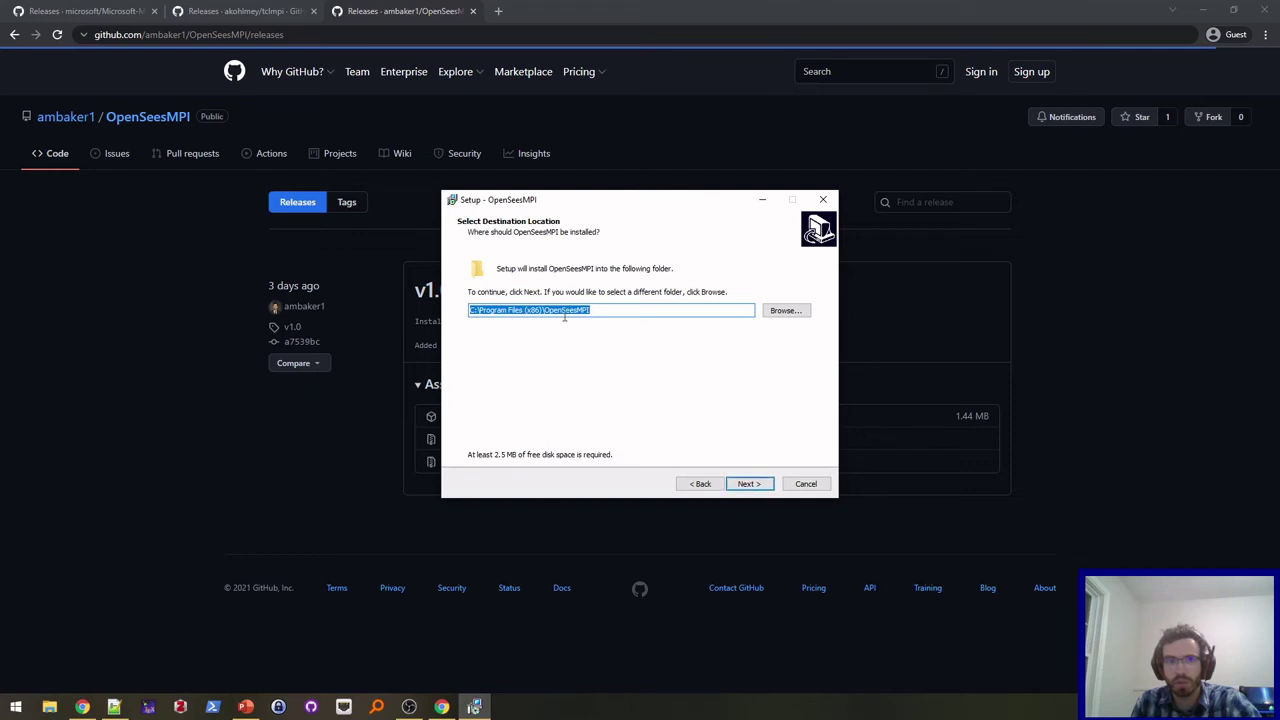
{"action": "left_click", "coordinate": [766, 485]}
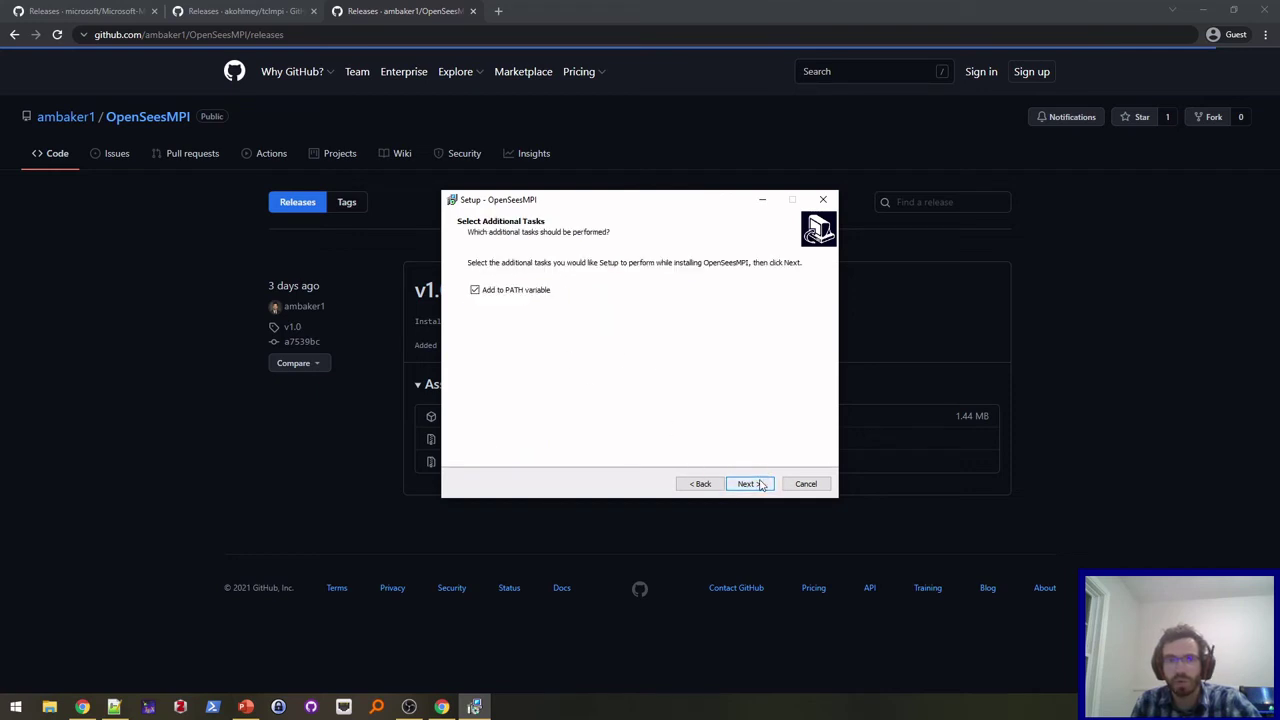
{"action": "left_click", "coordinate": [761, 485]}
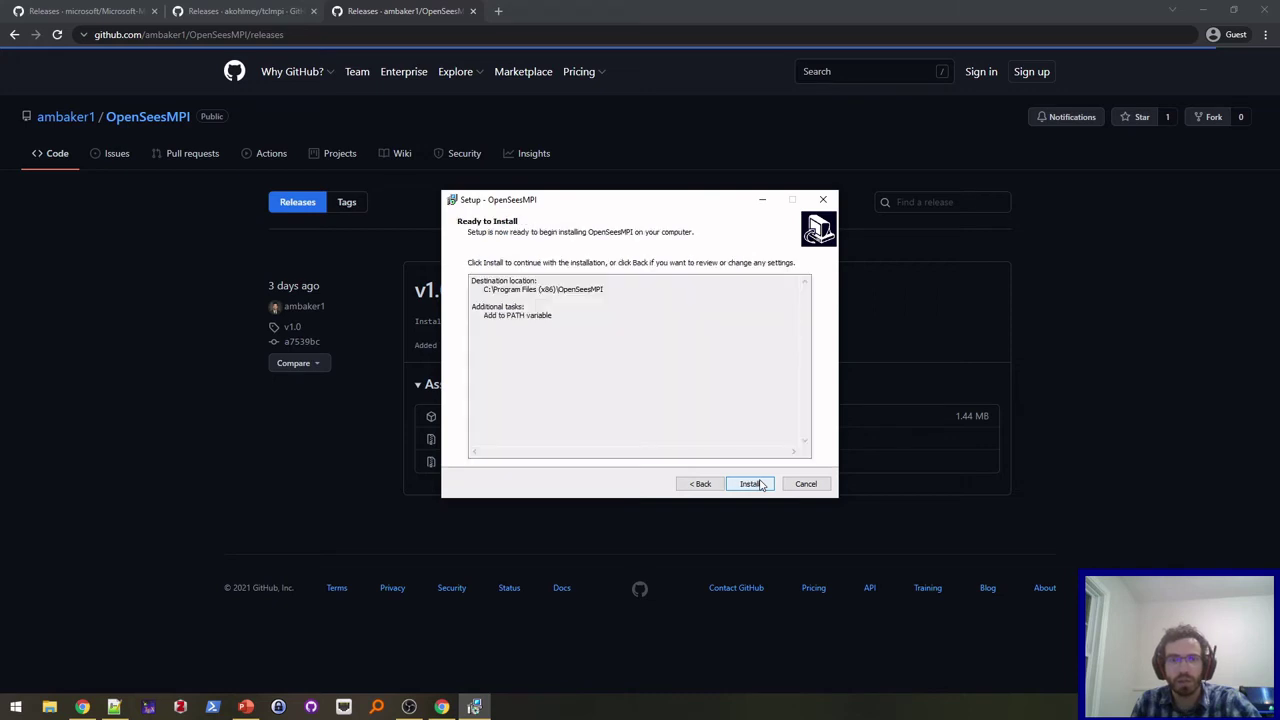
{"action": "left_click", "coordinate": [761, 485]}
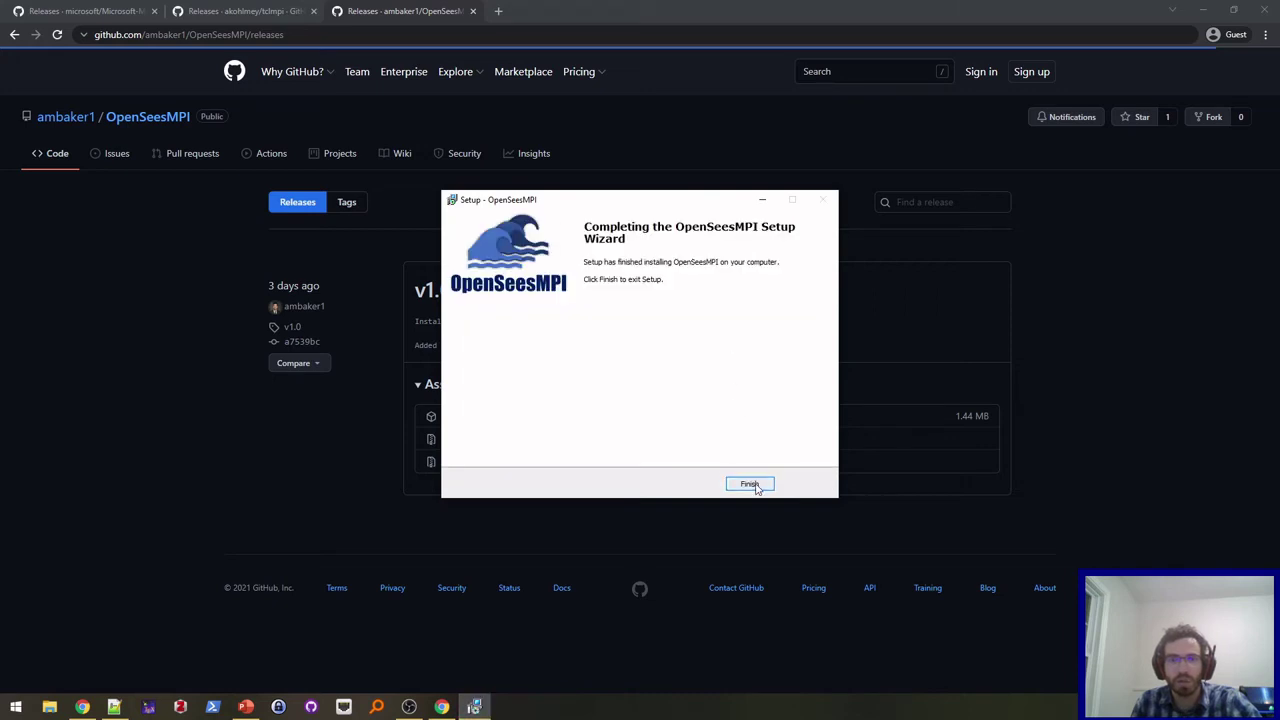
{"action": "left_click", "coordinate": [750, 485]}
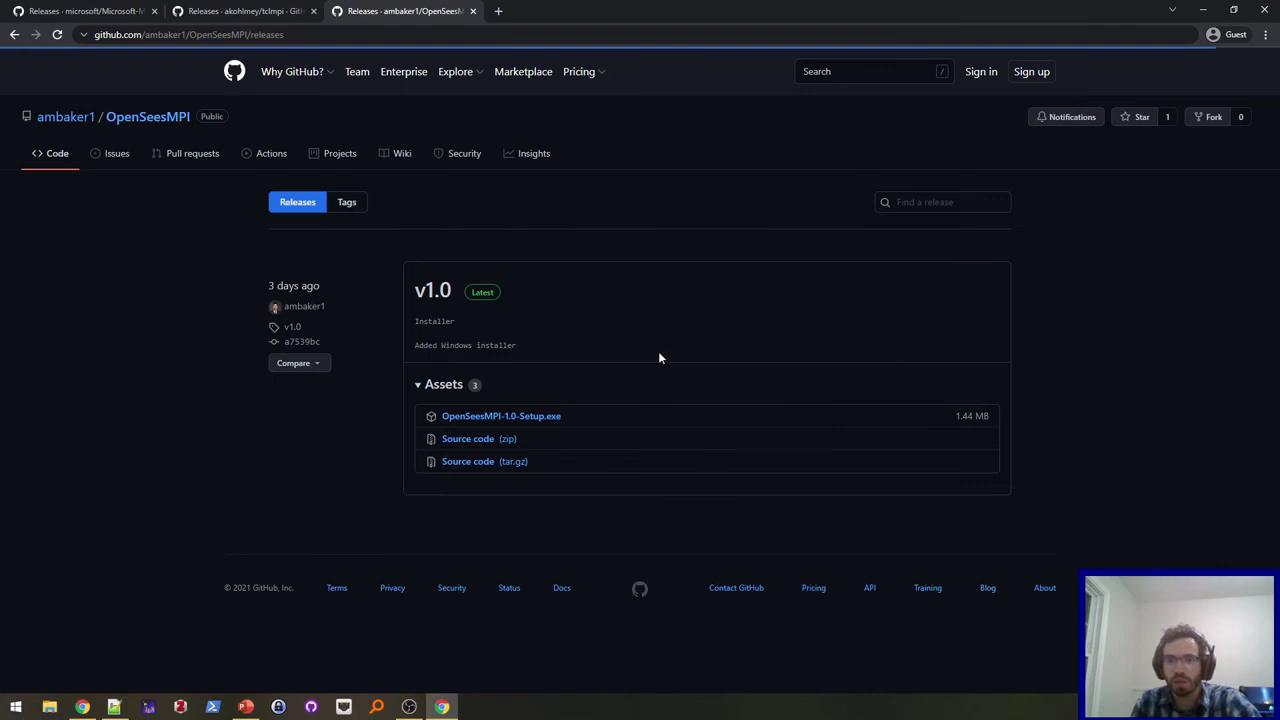
{"action": "left_click", "coordinate": [128, 710]}
- Compare the hello_world.tcl and rollcall.tcl scripts, ending with hello_world.tcl in front
{"action": "key", "text": "End"}
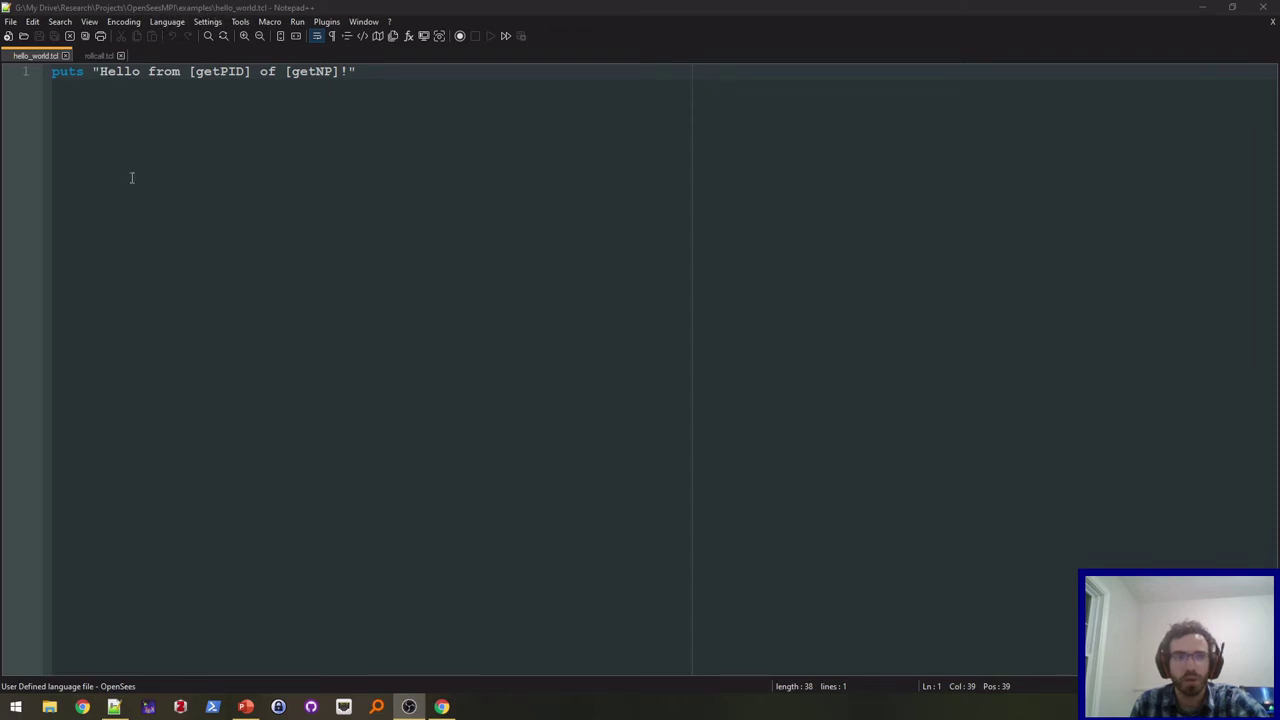
{"action": "left_click", "coordinate": [86, 54]}
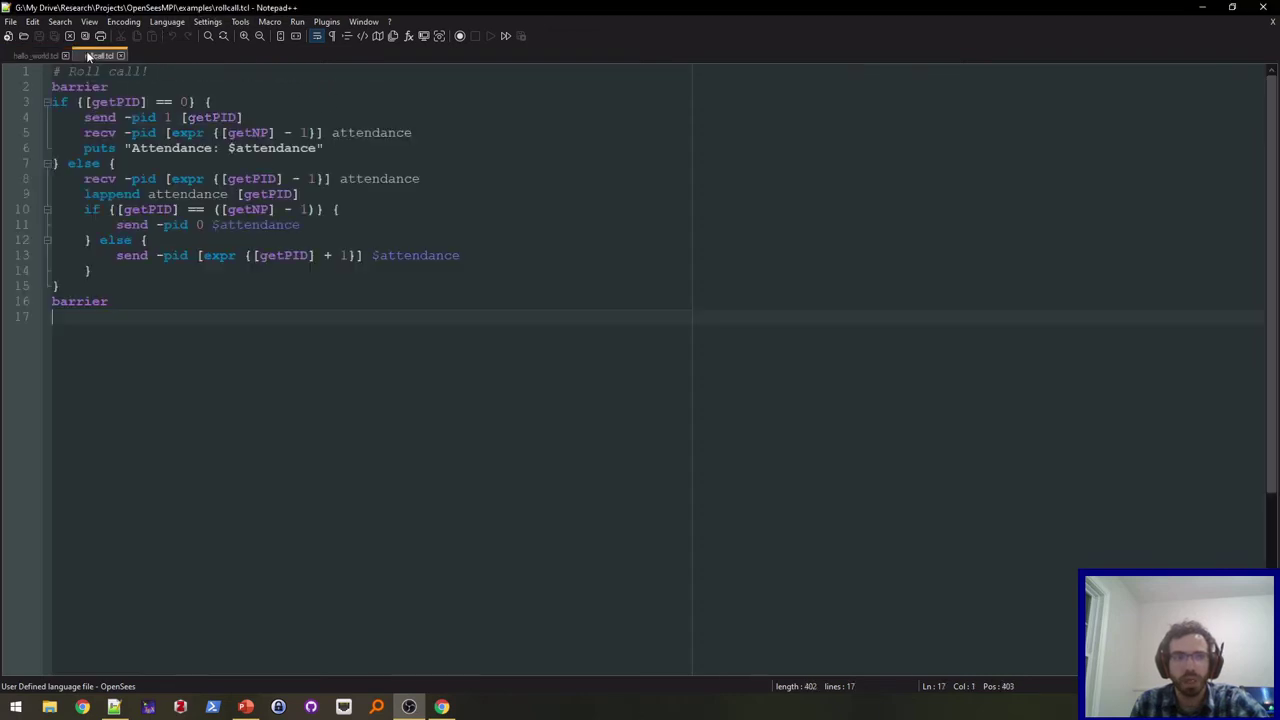
{"action": "left_click", "coordinate": [33, 56]}
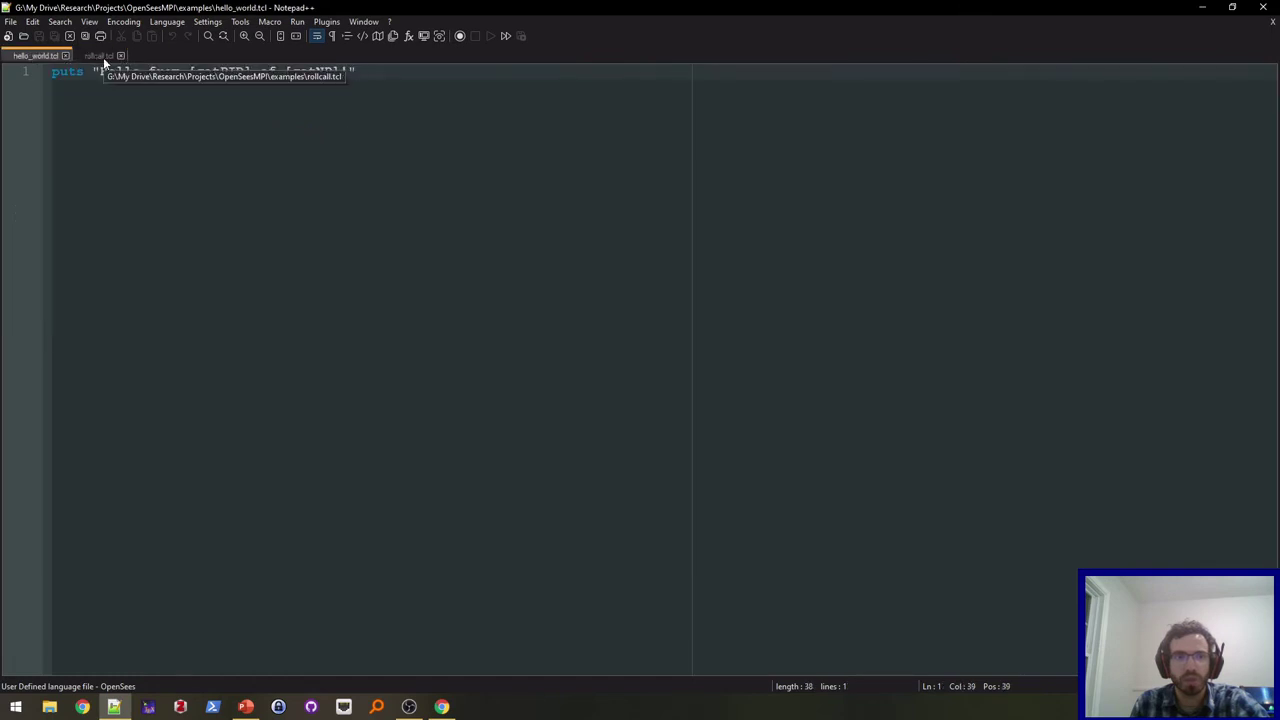
{"action": "left_click", "coordinate": [103, 57]}
{"action": "left_click", "coordinate": [26, 58]}
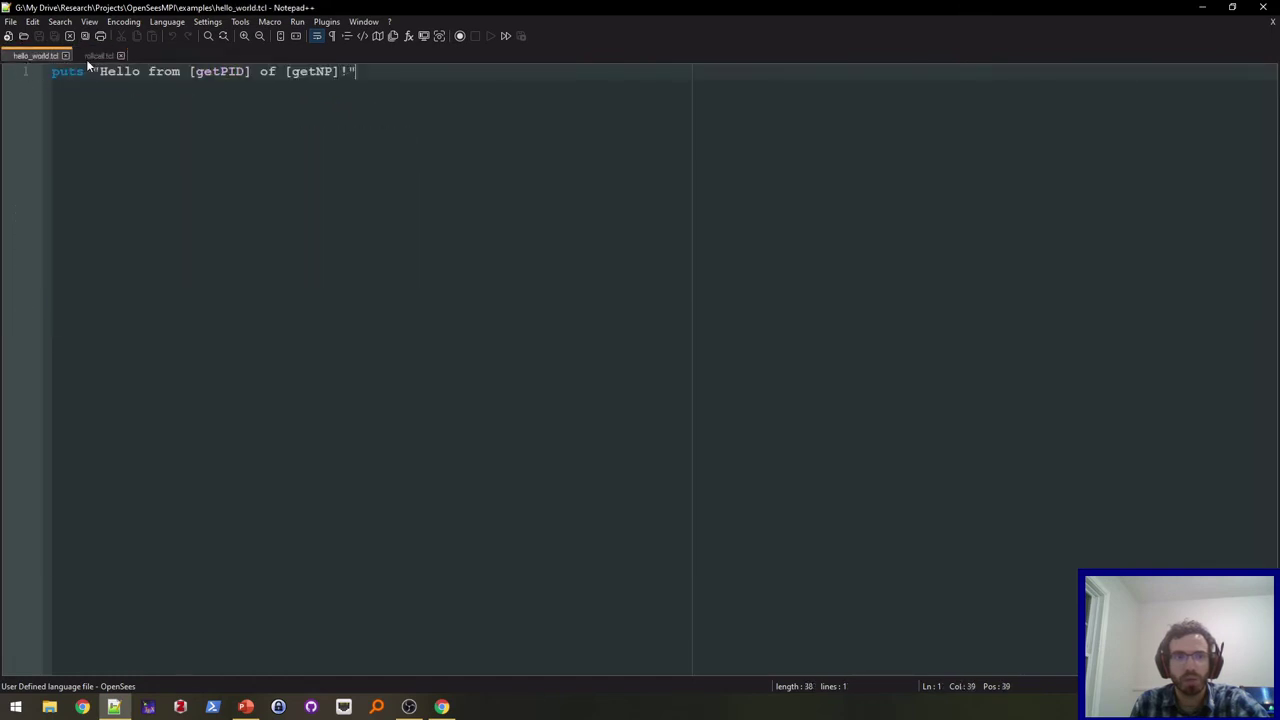
{"action": "left_click", "coordinate": [97, 54]}
{"action": "left_click", "coordinate": [22, 57]}
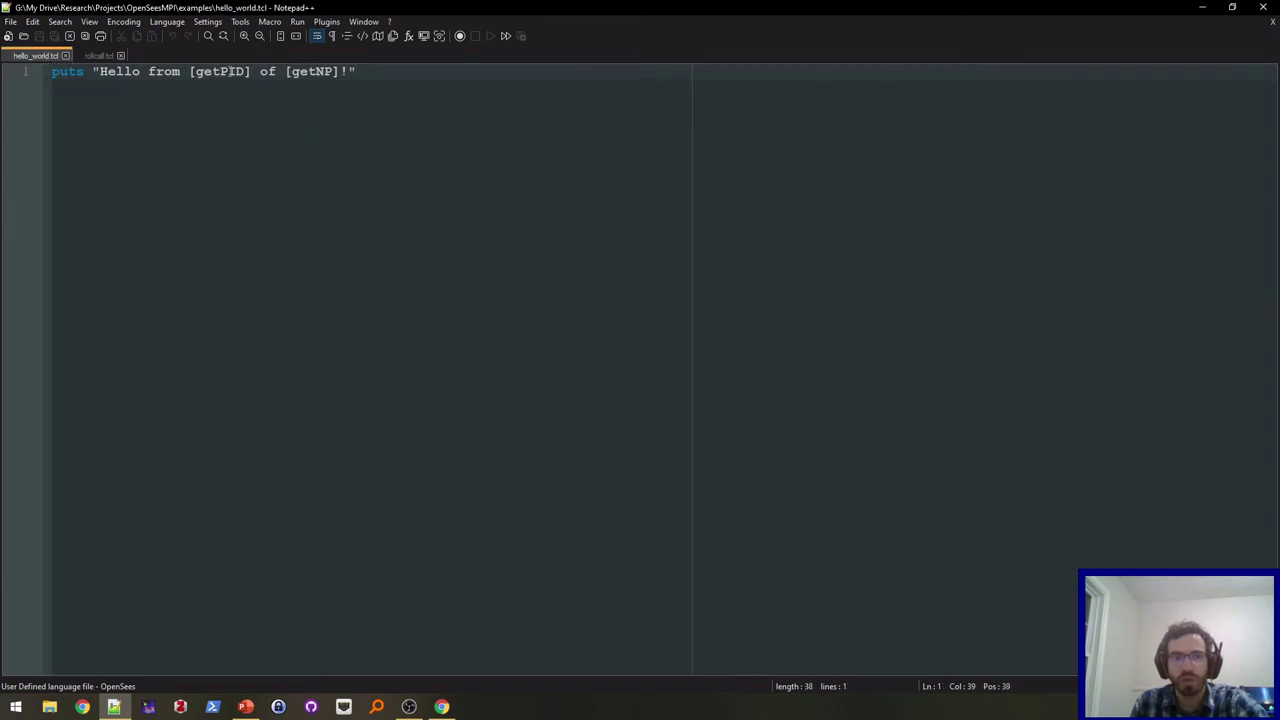
{"action": "left_click", "coordinate": [94, 53]}
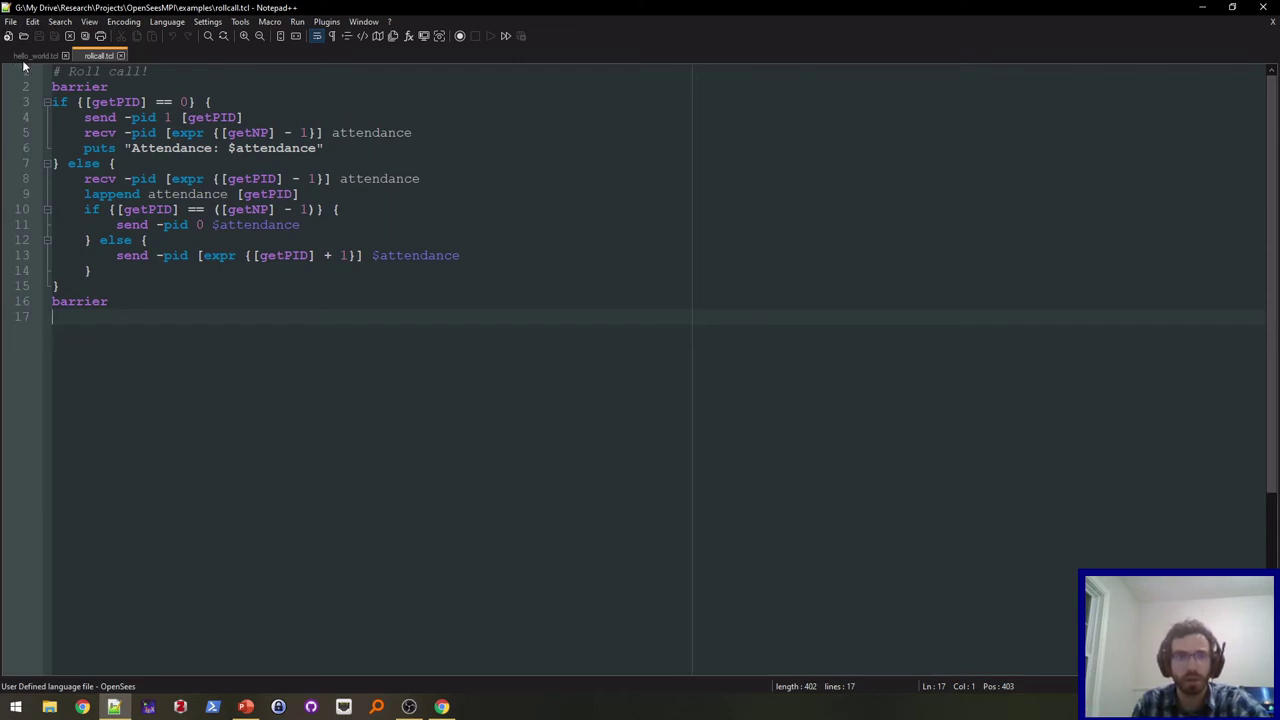
{"action": "key", "text": "ctrl+Tab"}
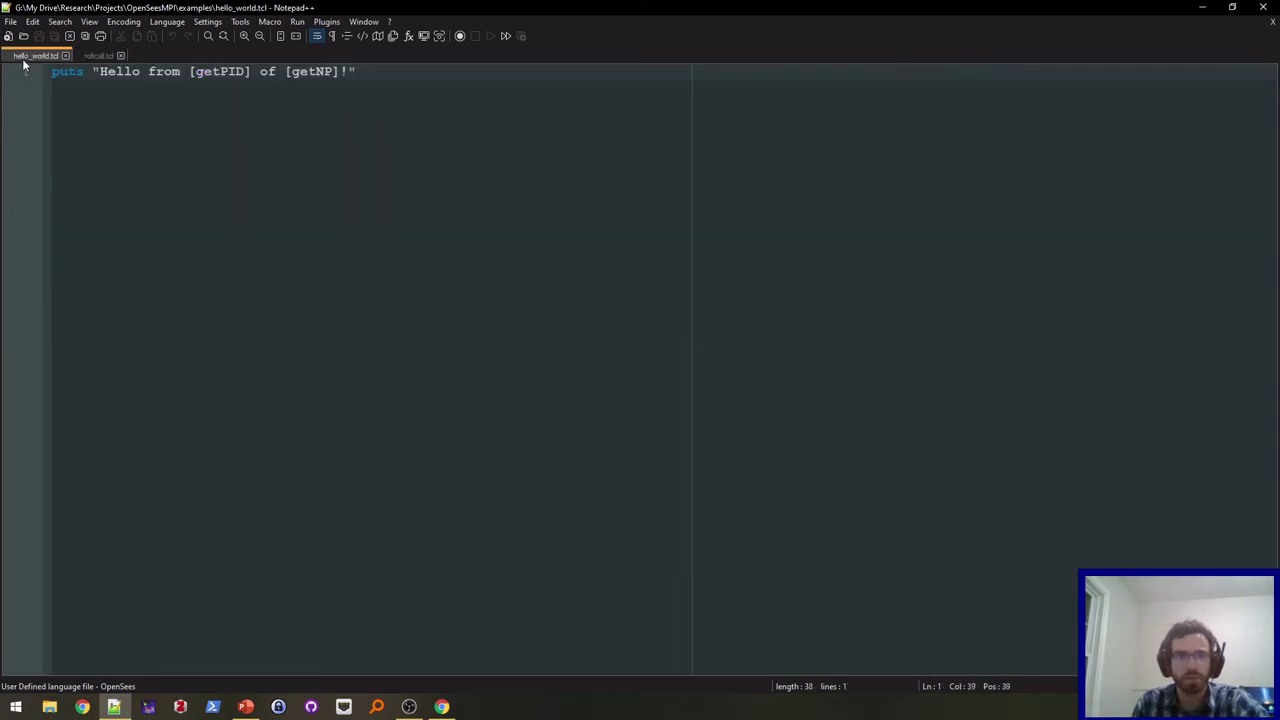
- Open a console via Run > cmd and run OpenSeesMPI -n 5 hello_world.tcl
{"action": "left_click", "coordinate": [299, 22]}
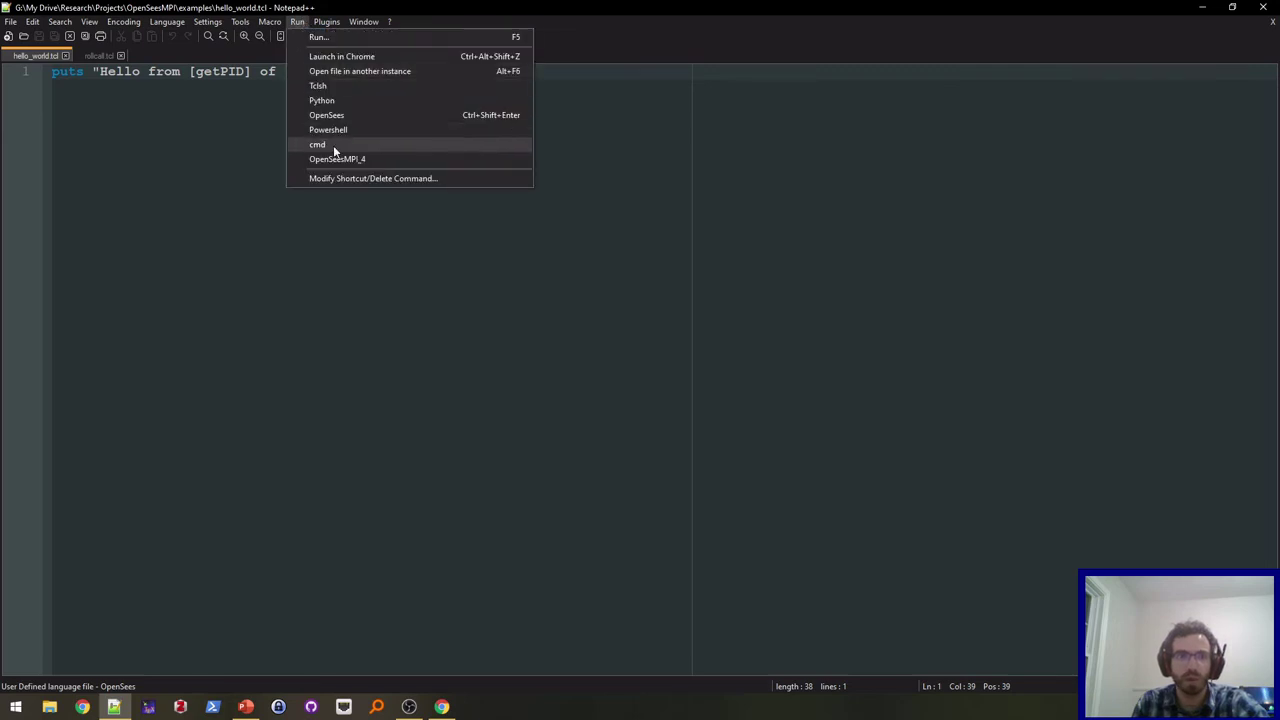
{"action": "left_click", "coordinate": [317, 145]}
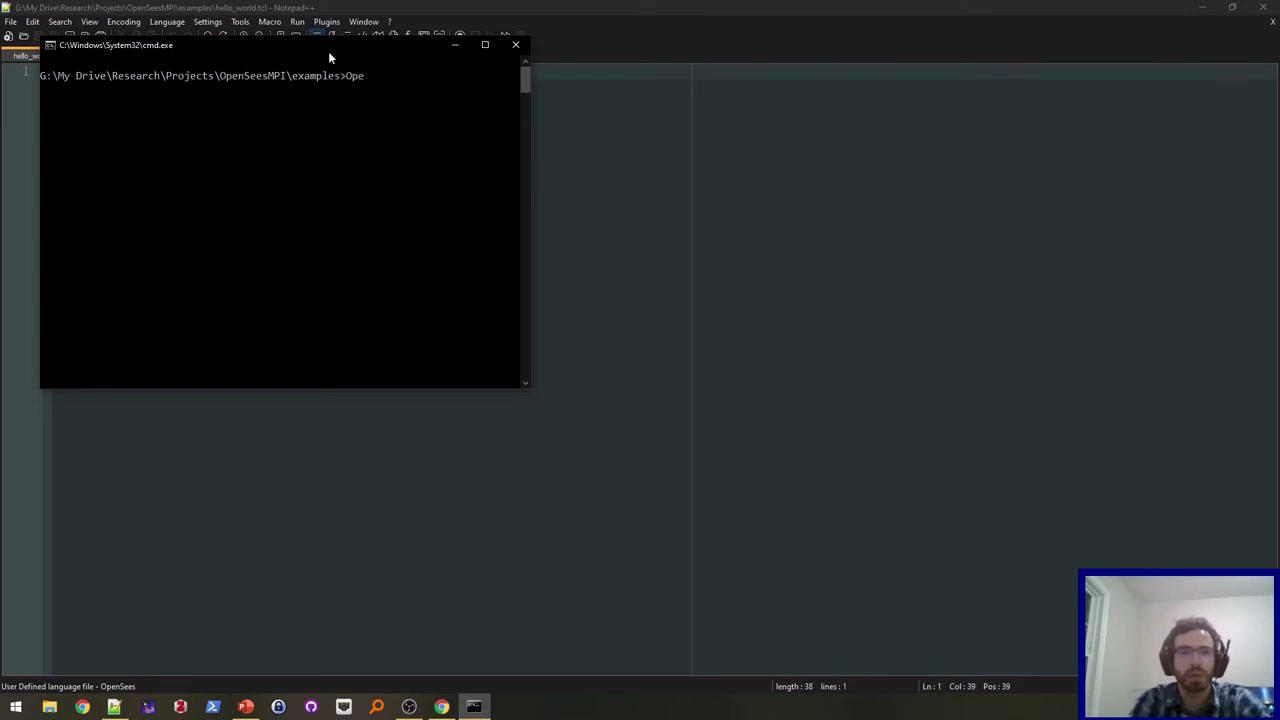
{"action": "type", "text": "OpenSeesMPI -n"}
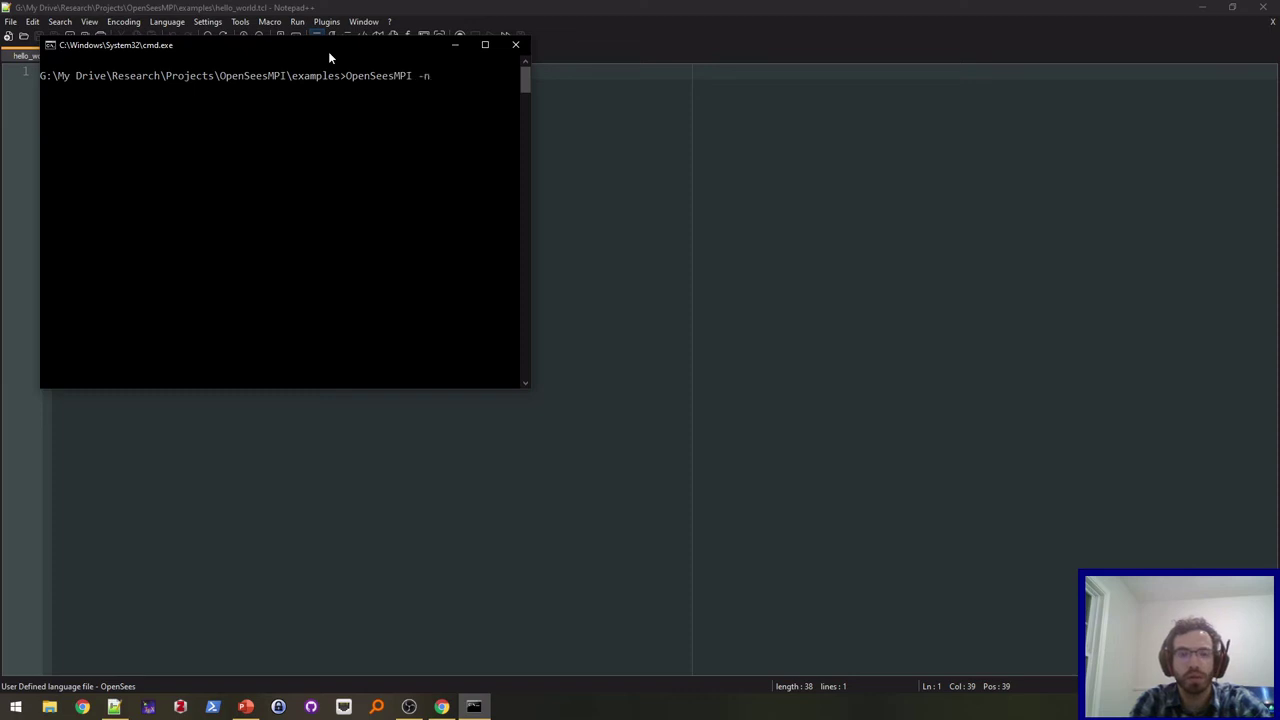
{"action": "type", "text": " 5 hello"}
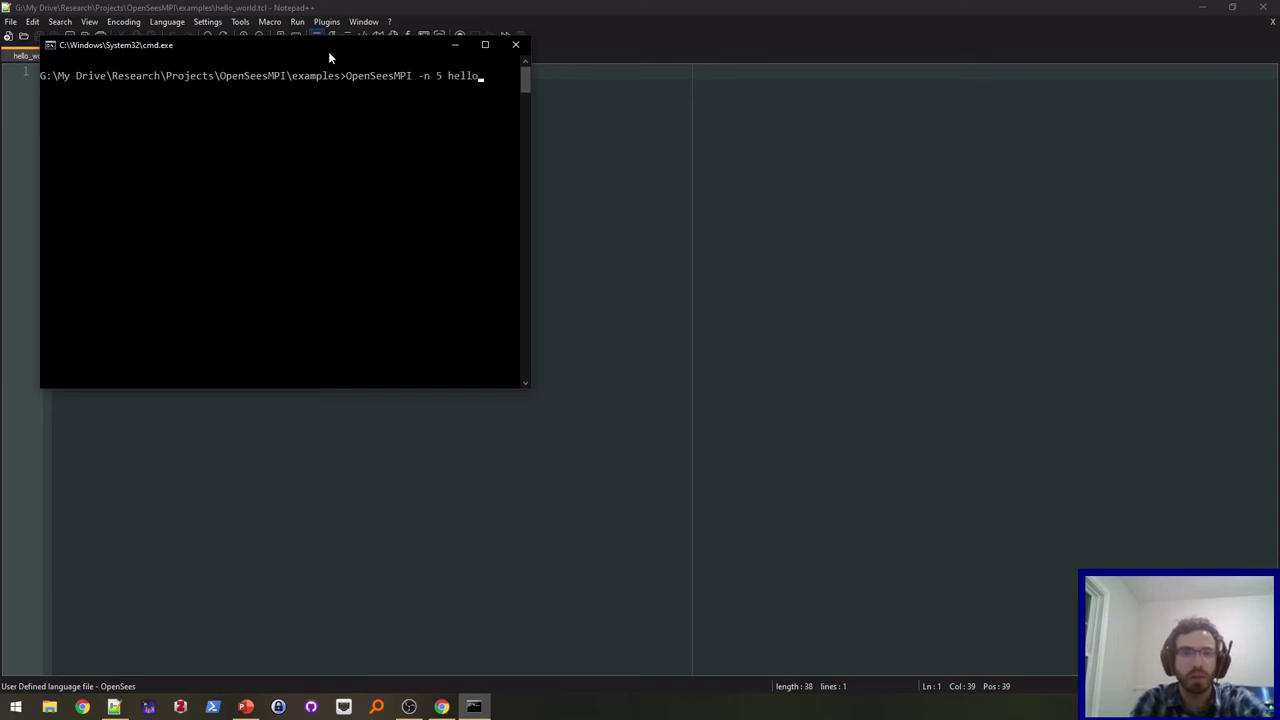
{"action": "type", "text": "_world.tcl"}
{"action": "key", "text": "Return"}
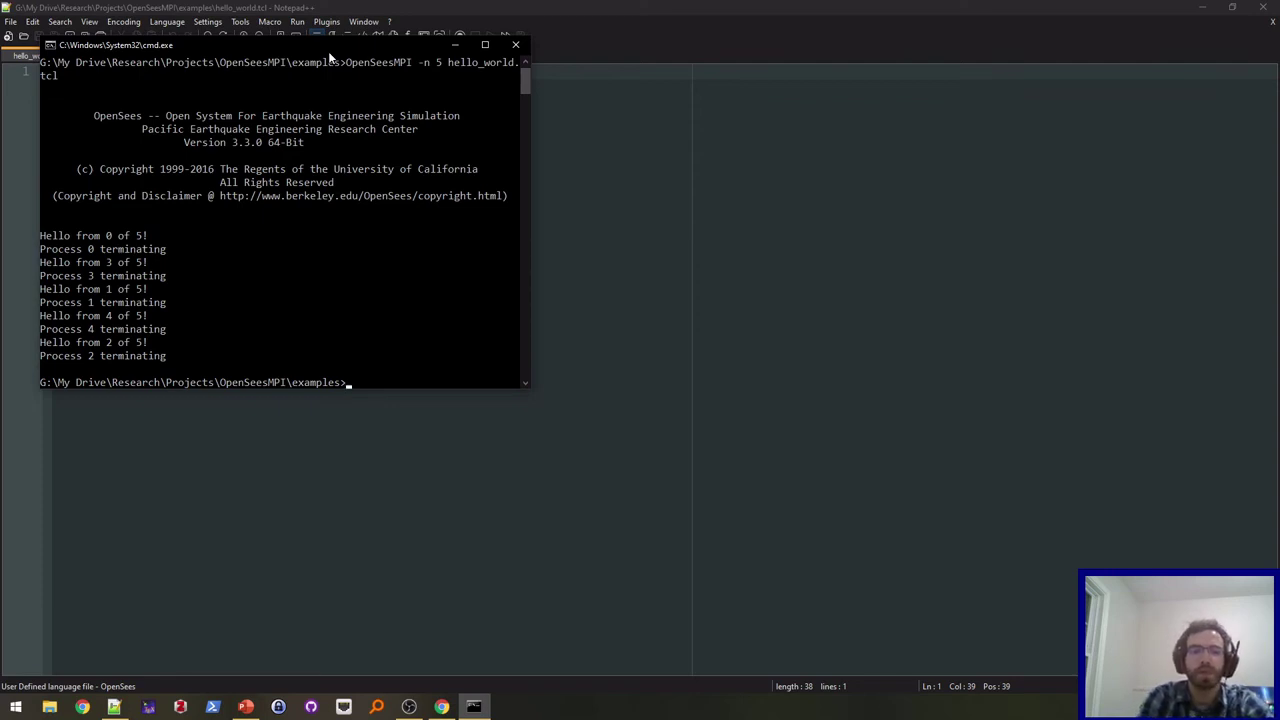
- Run OpenSeesMPI -n 5 rollcall.tcl, correcting a mistyped process count of 3
{"action": "type", "text": "OpenSees"}
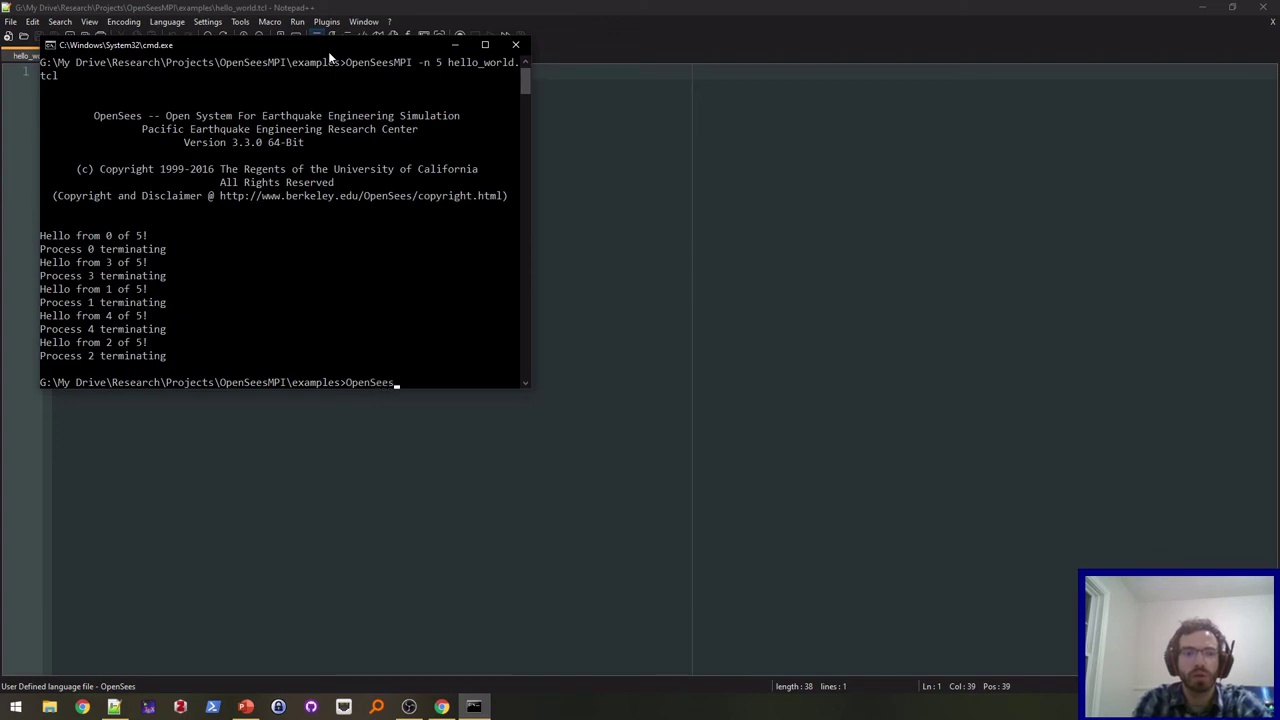
{"action": "type", "text": "MPI -n"}
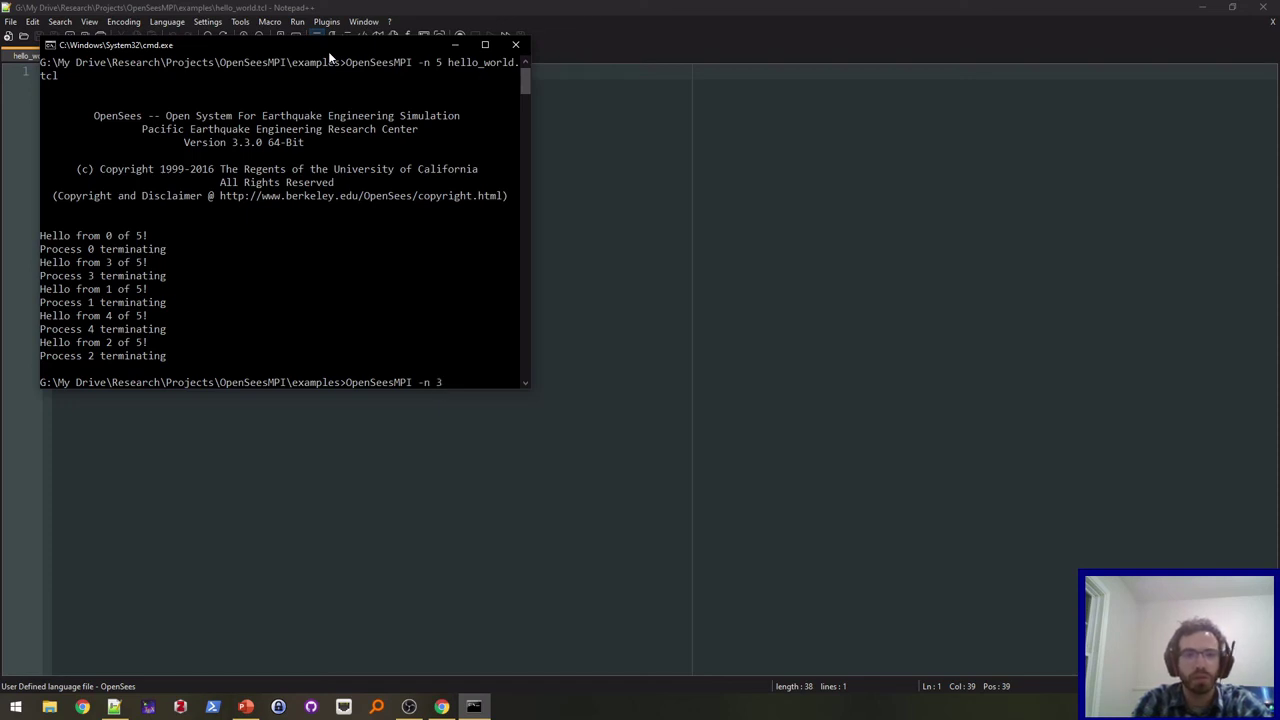
{"action": "type", "text": "3"}
{"action": "key", "text": "BackSpace"}
{"action": "type", "text": "5 rollc"}
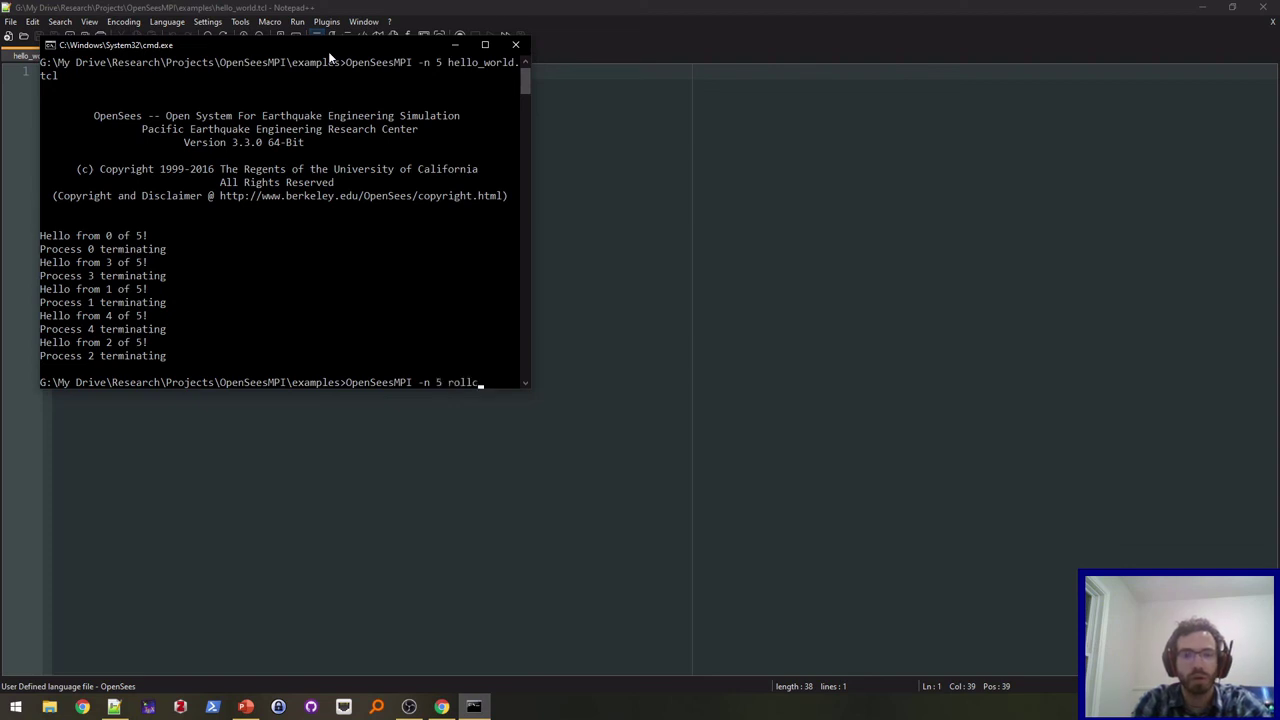
{"action": "type", "text": "all.tcl"}
{"action": "key", "text": "Return"}
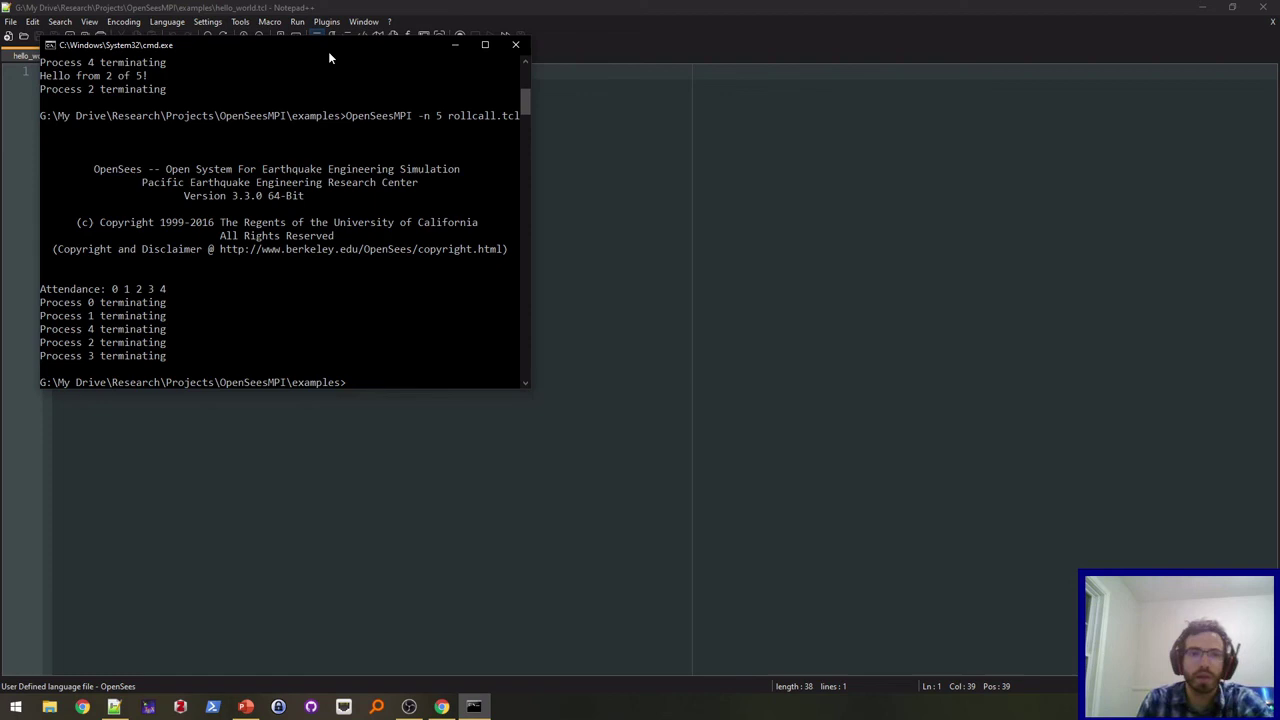
- Move the Command Prompt window down and right to uncover the hello_world.tcl line
{"action": "left_click_drag", "start_coordinate": [272, 43], "coordinate": [439, 118]}
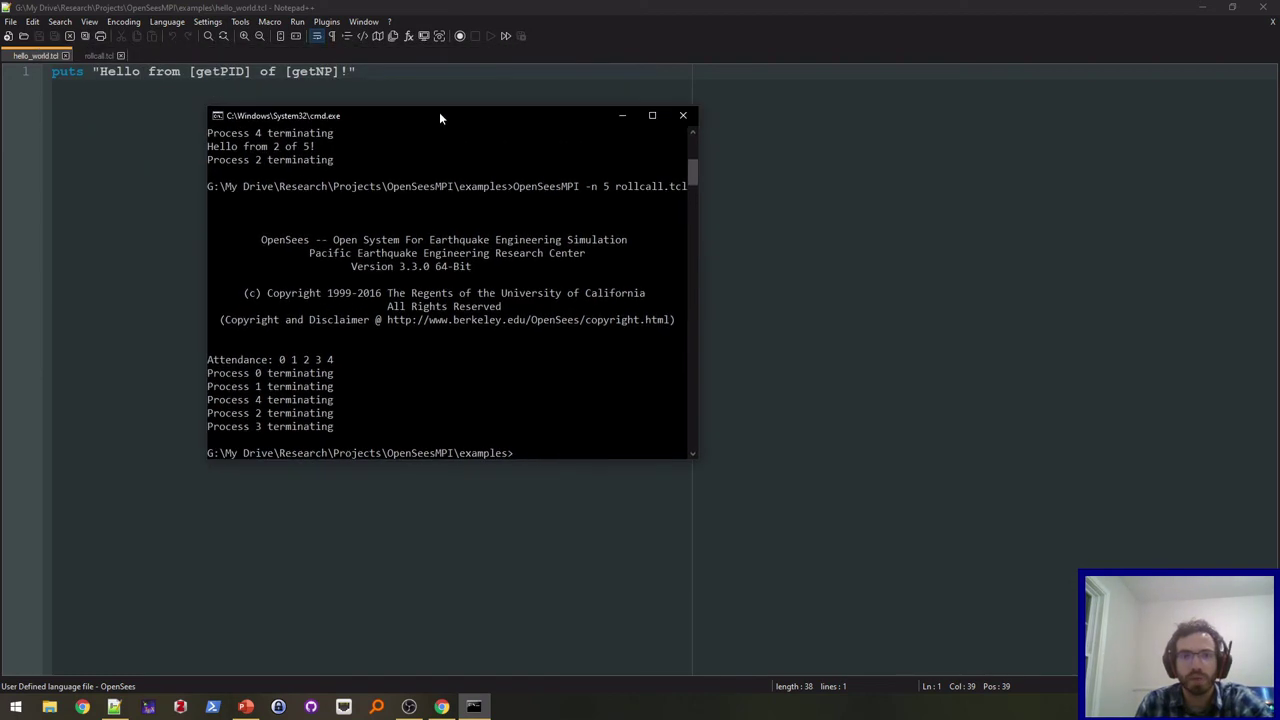